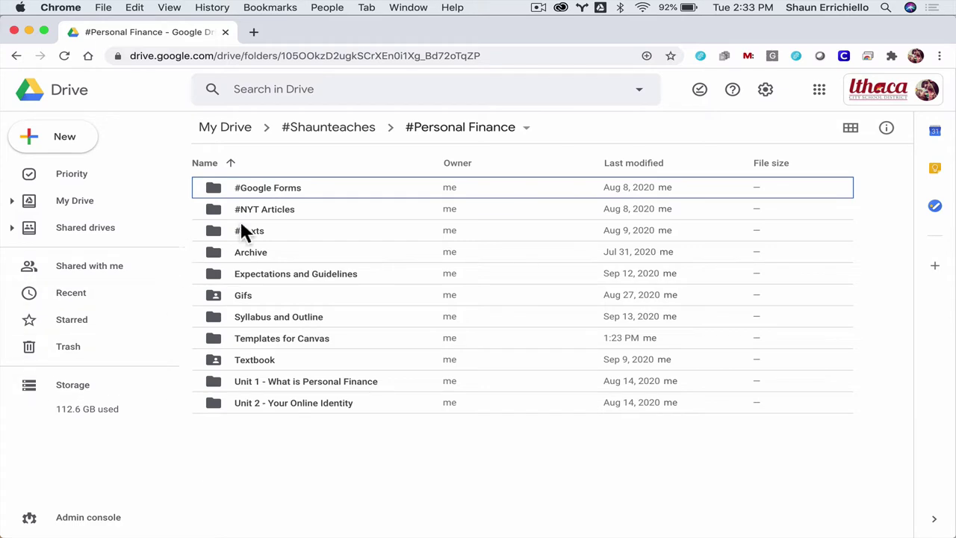
Step: Make a new Drive folder called 'Memes for Personal Finance' in #Personal Finance
click(75, 140)
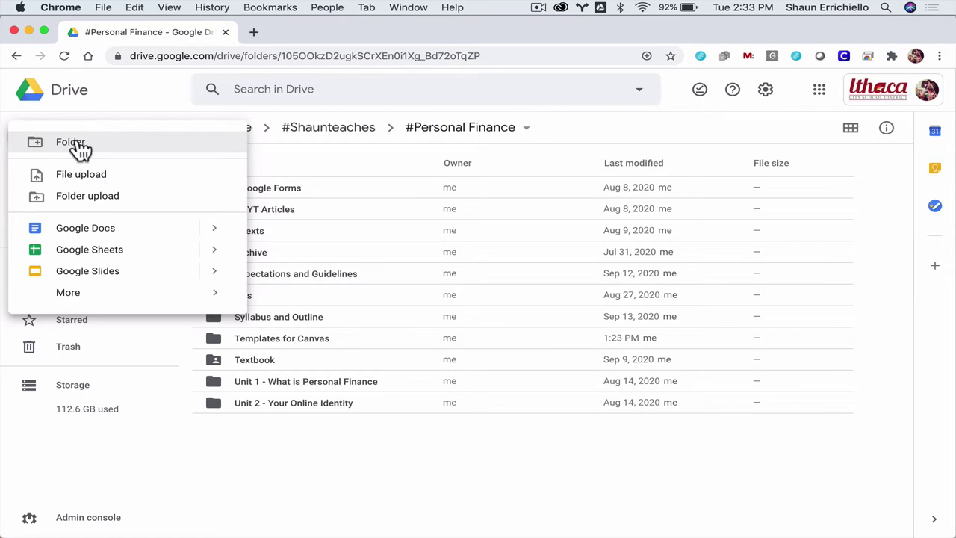
click(78, 143)
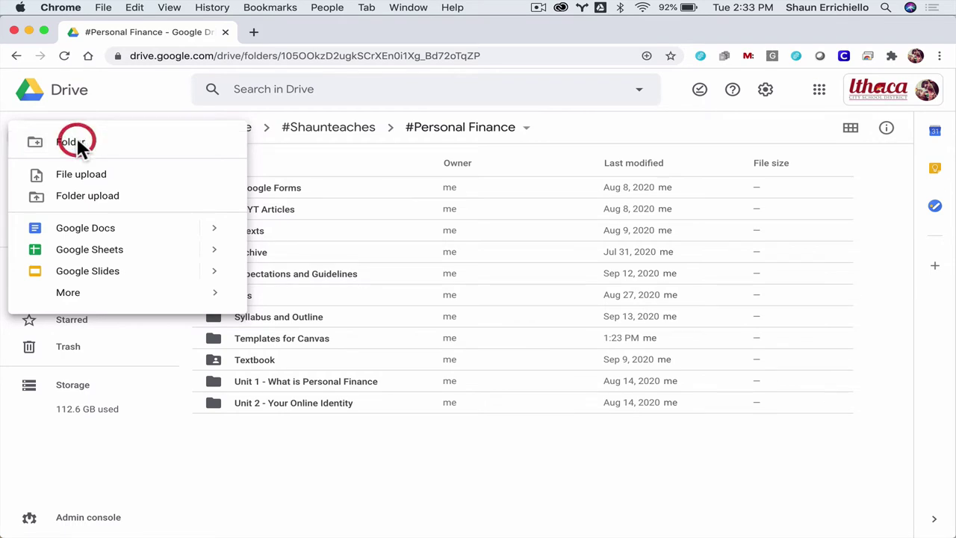
text(M)
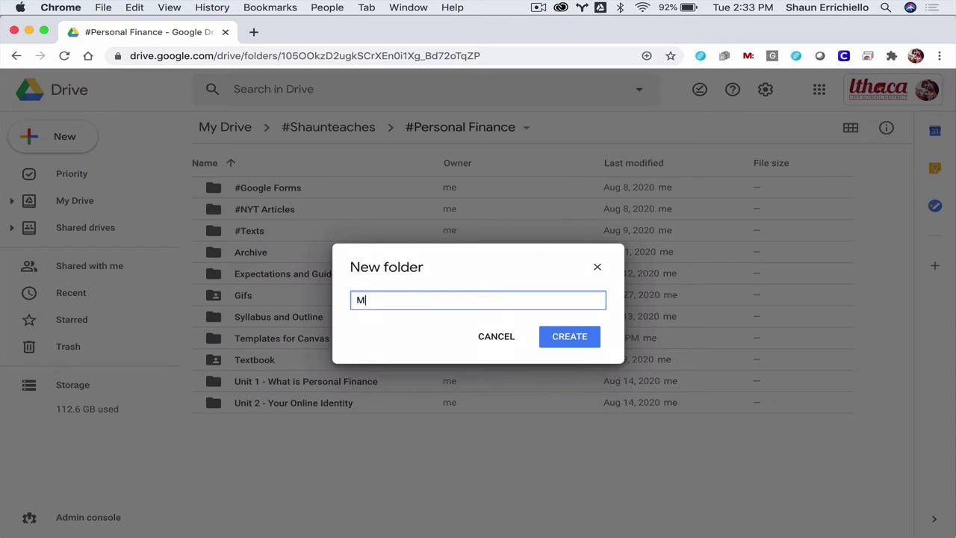
text(emes for Personal Finance)
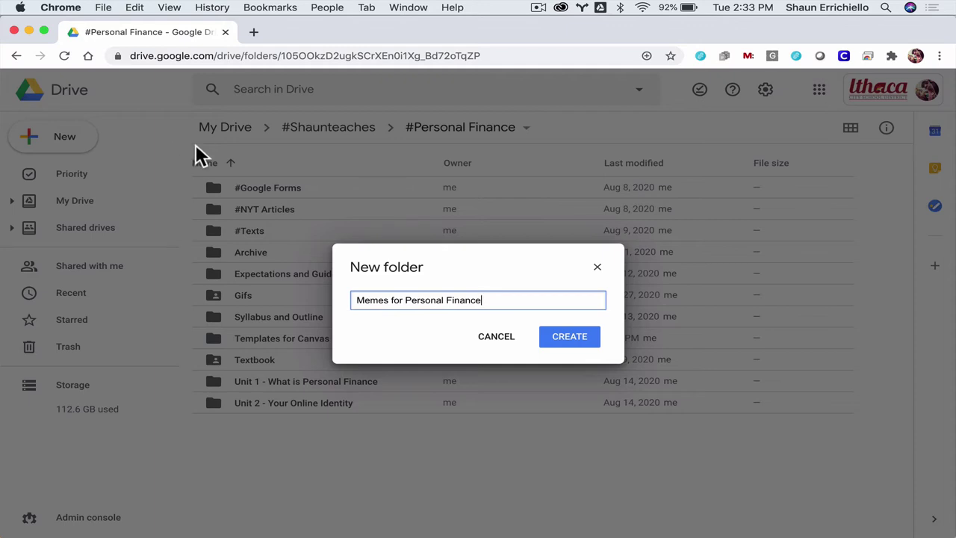
click(589, 343)
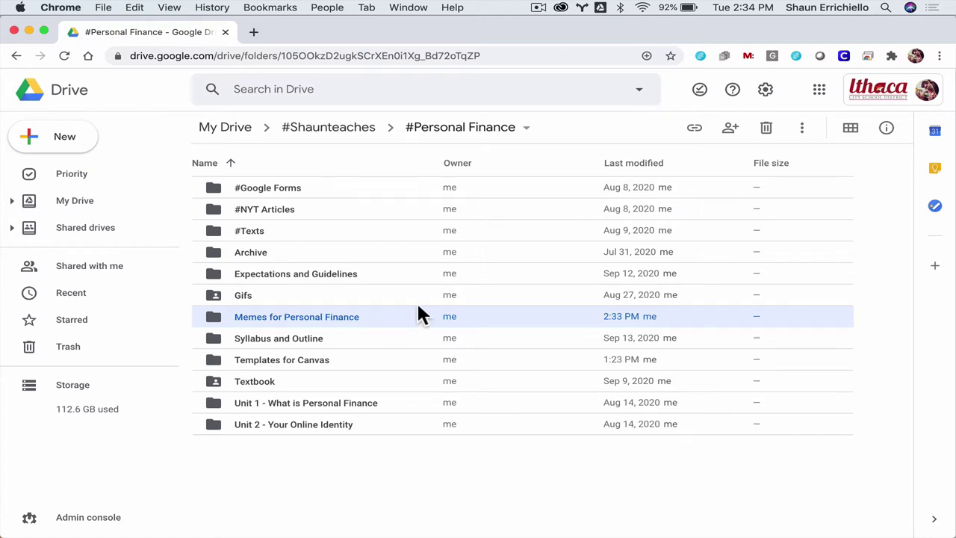
Step: Change the folder's link access from Restricted to Anyone with the link as Viewer
click(695, 128)
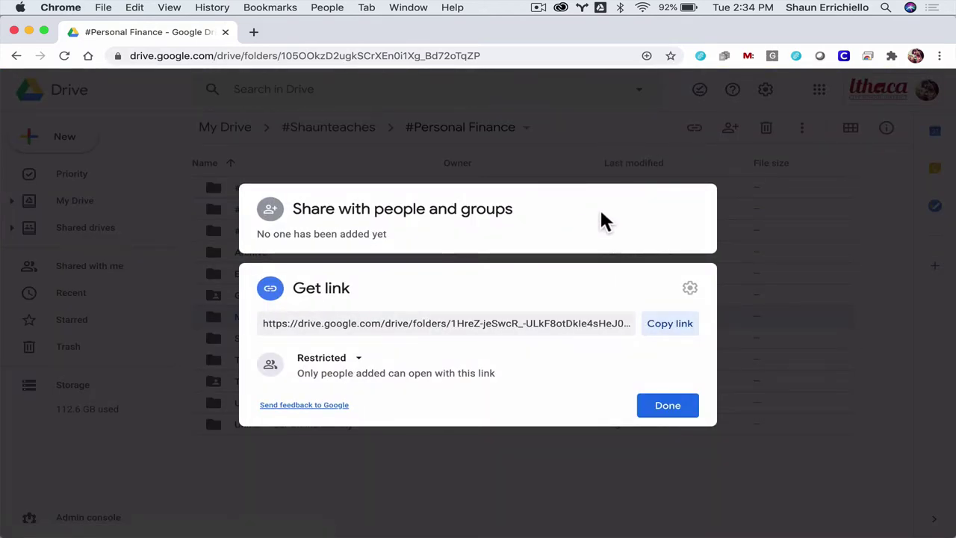
click(355, 359)
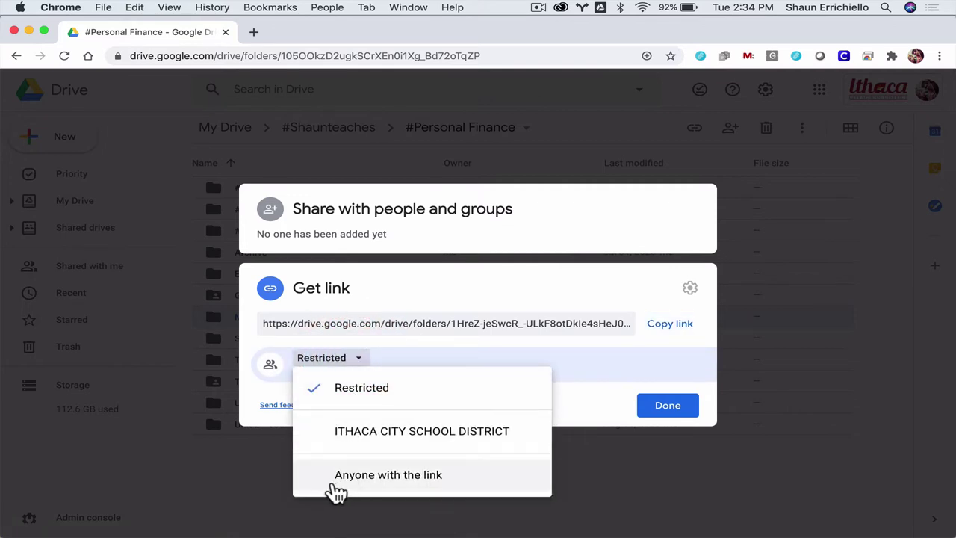
click(437, 482)
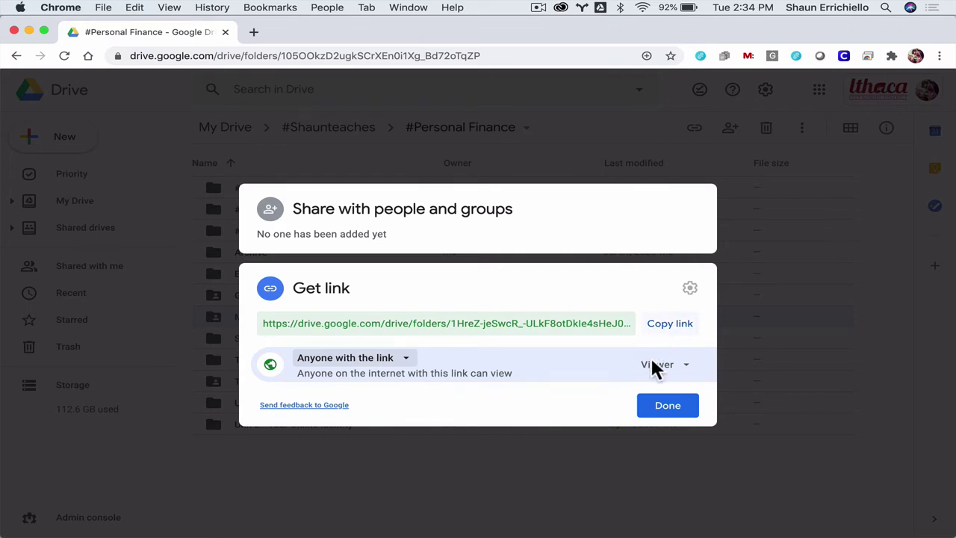
click(660, 405)
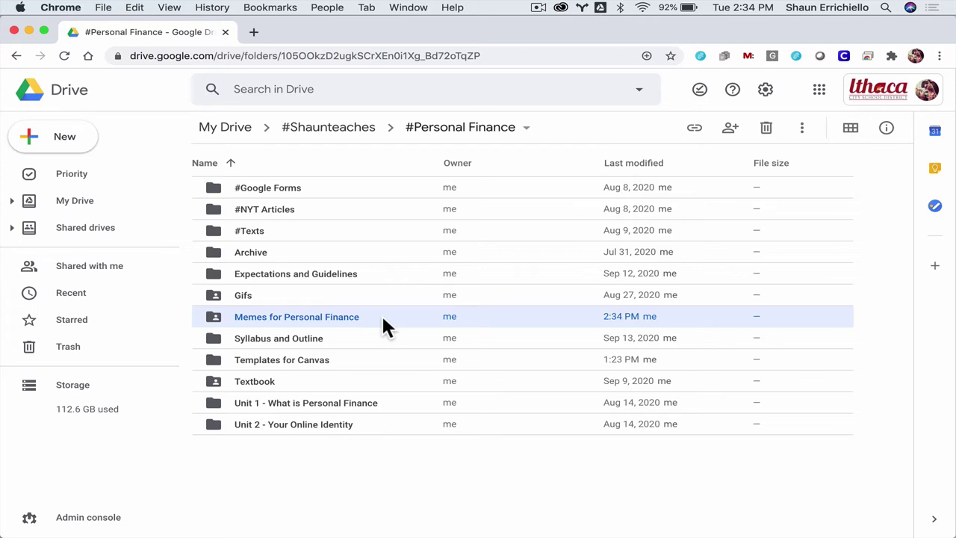
Step: Inside the Memes folder, create a Google Slides presentation that shares the folder's permissions
double_click(339, 316)
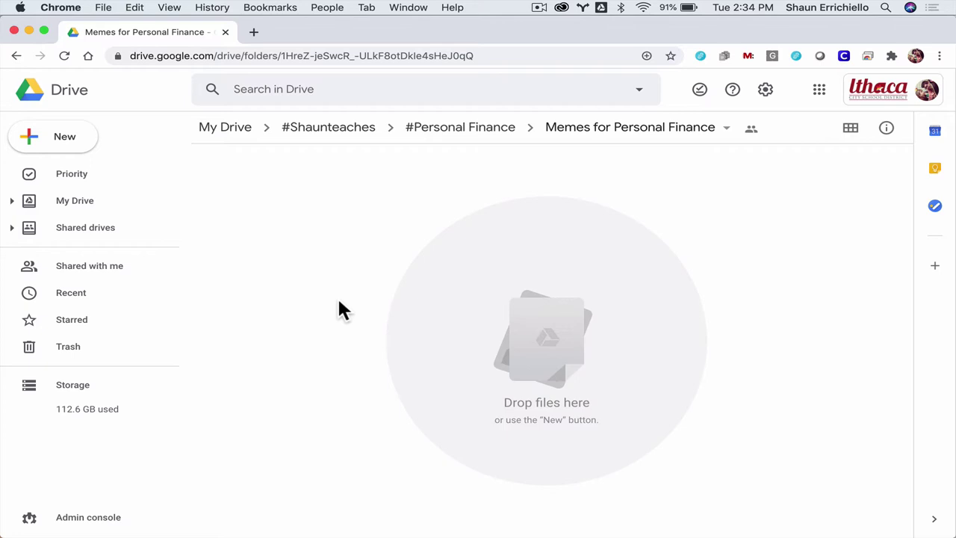
click(70, 139)
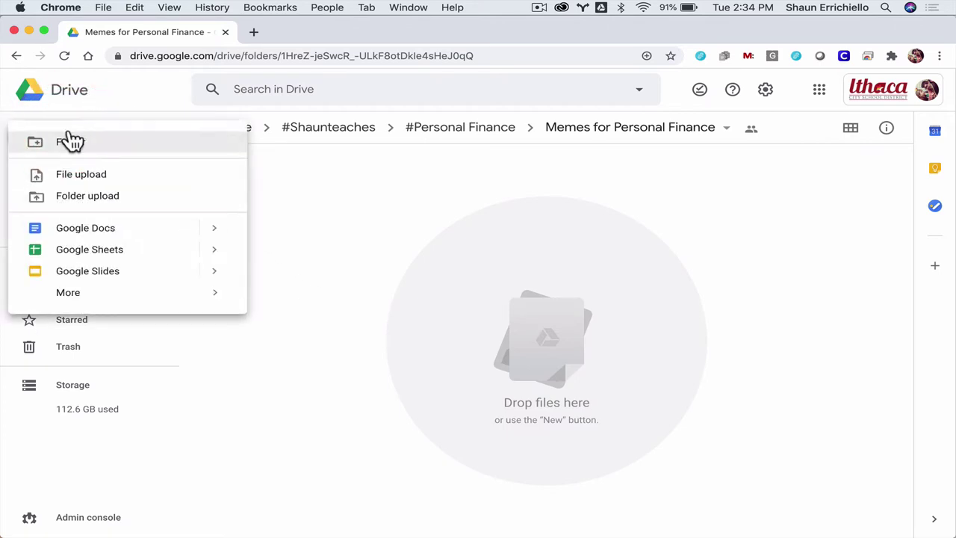
click(98, 275)
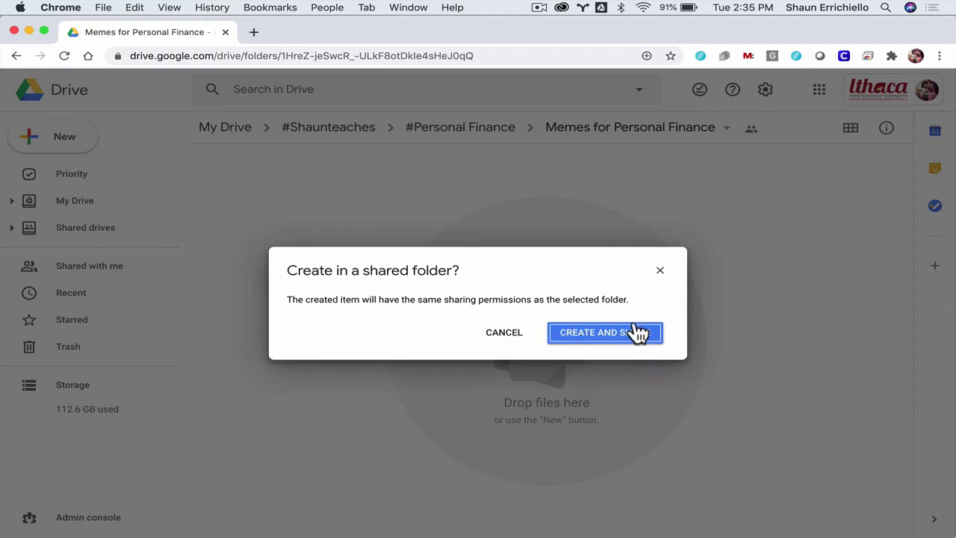
click(555, 336)
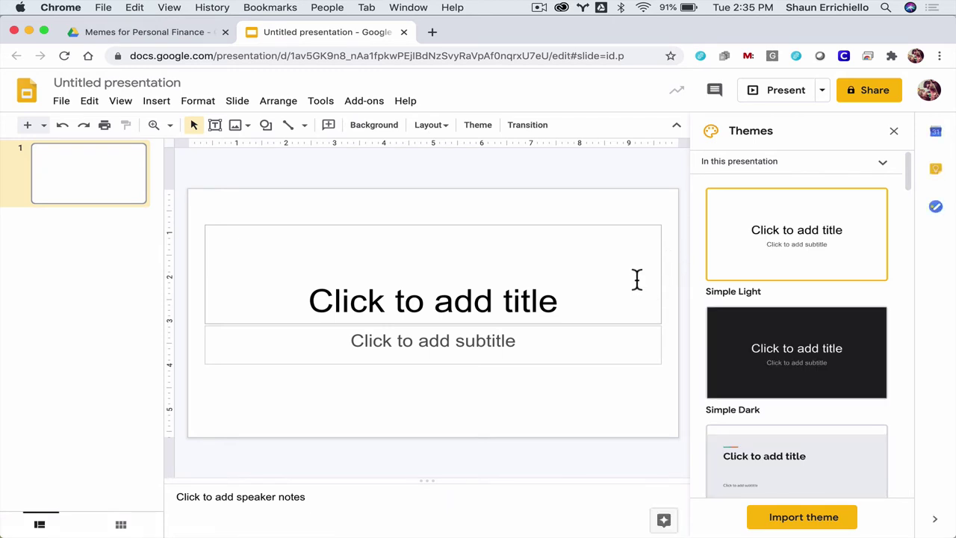
Step: Close the Themes panel and bring up the File menu for Page setup
click(892, 132)
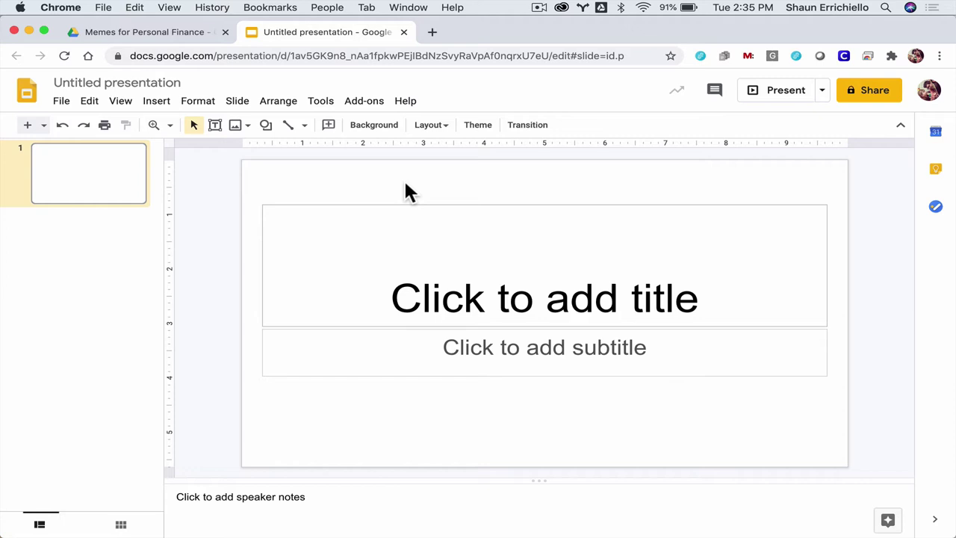
click(61, 102)
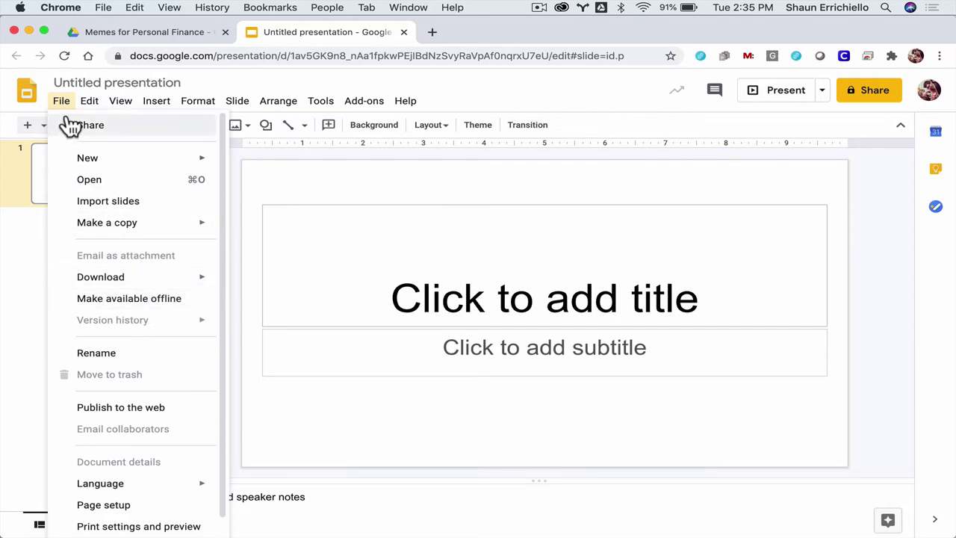
Step: Set a custom slide size of 600 x 600 pixels in Page setup
click(104, 508)
click(392, 288)
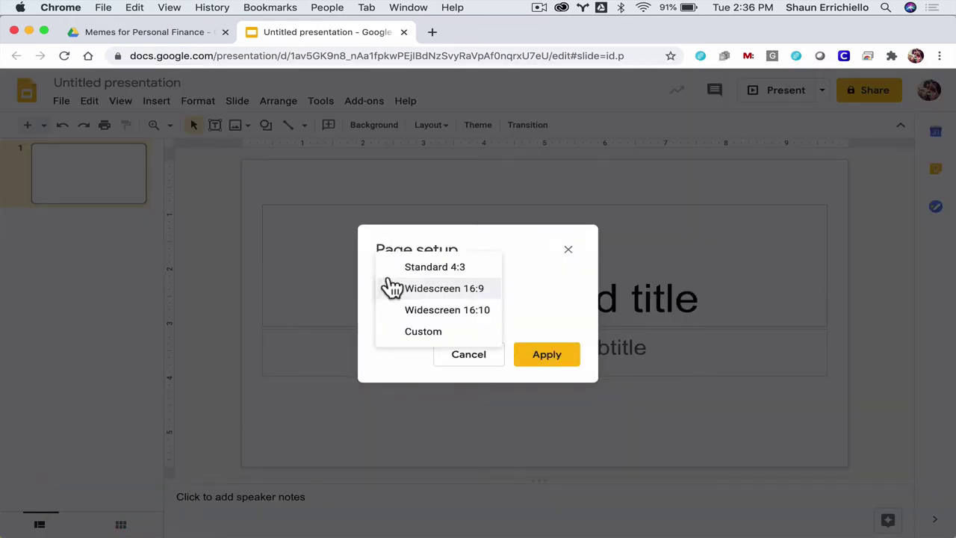
click(396, 331)
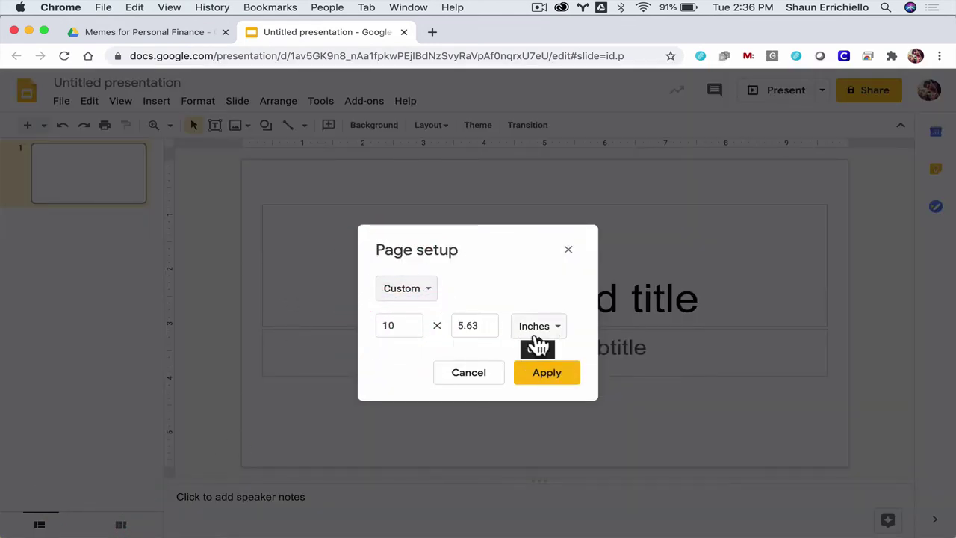
click(559, 333)
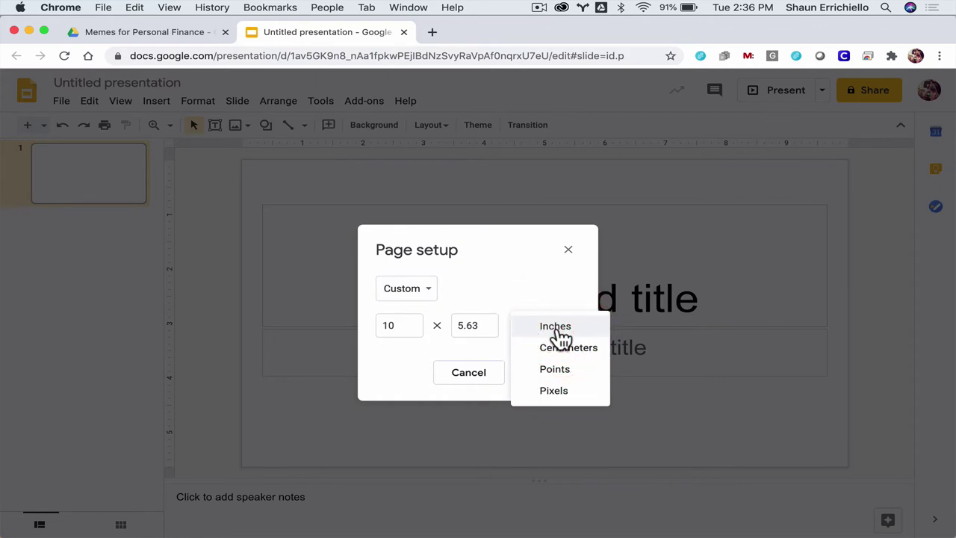
click(555, 389)
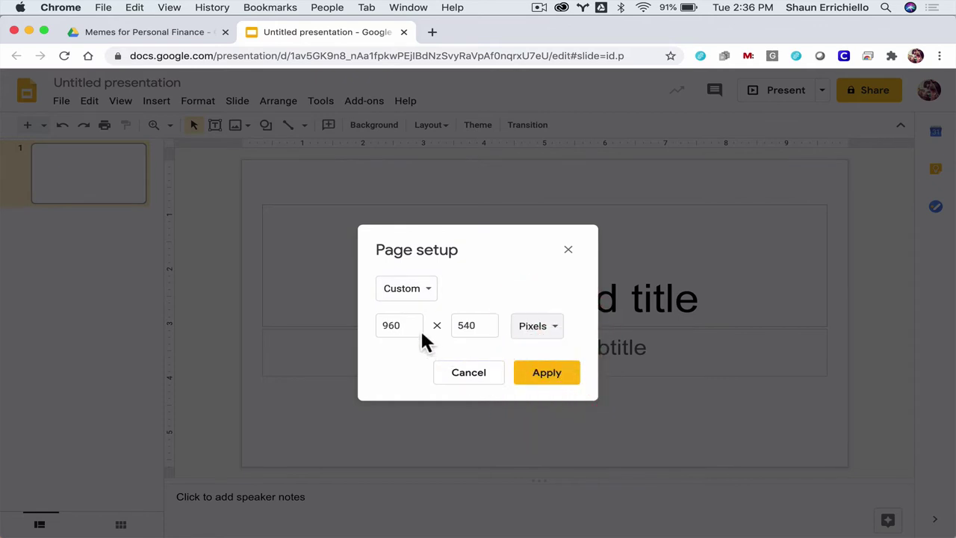
click(380, 325)
double_click(375, 325)
text(6)
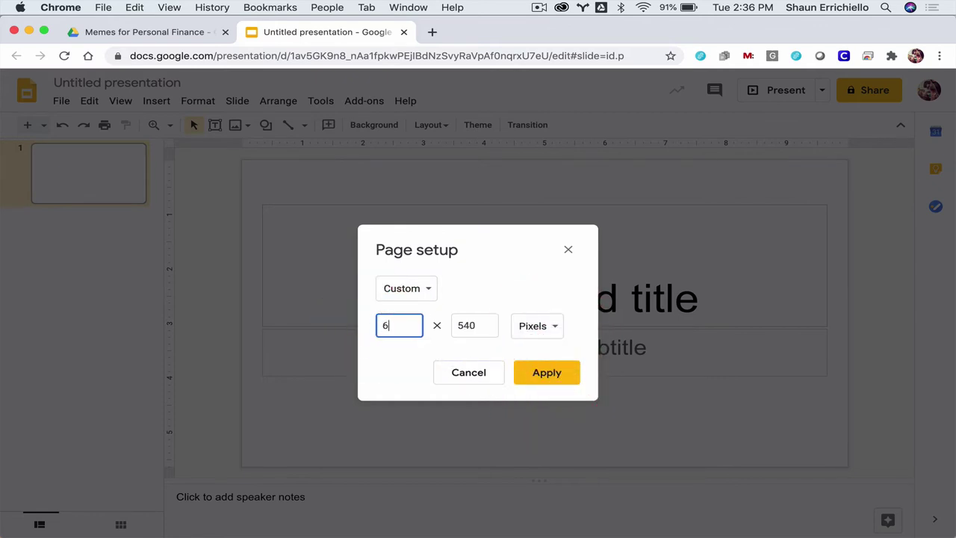
text(00)
drag(478, 324, 447, 324)
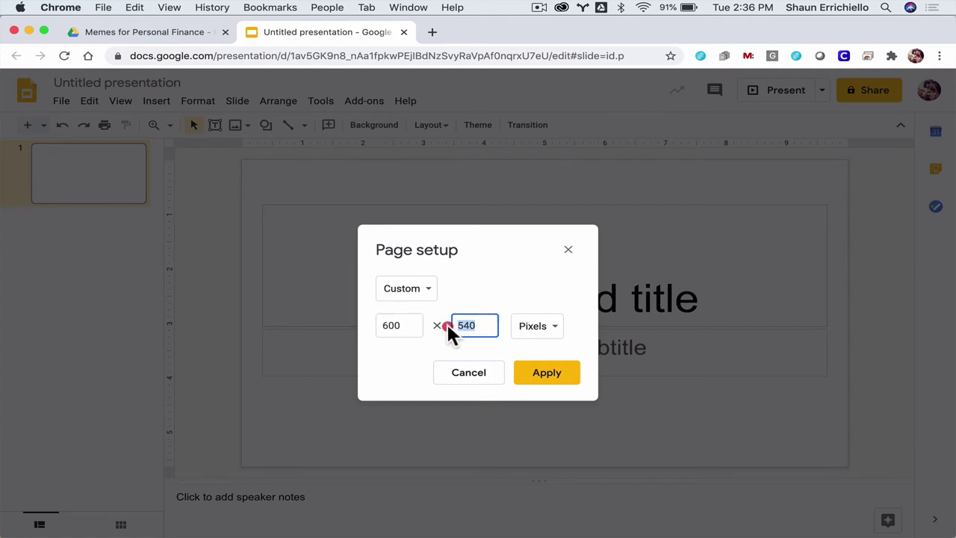
text(600)
click(537, 377)
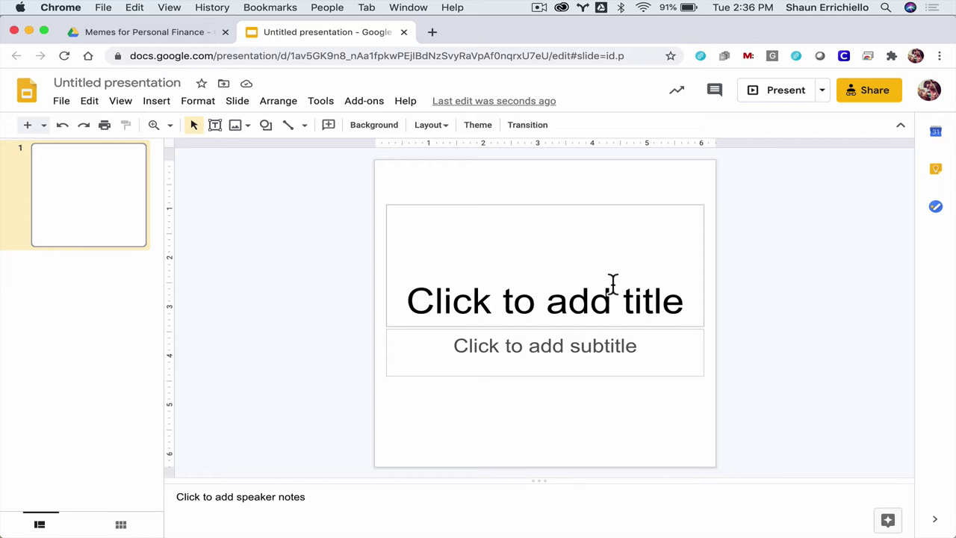
Step: Delete the title and subtitle placeholders, then open a new browser tab
click(612, 283)
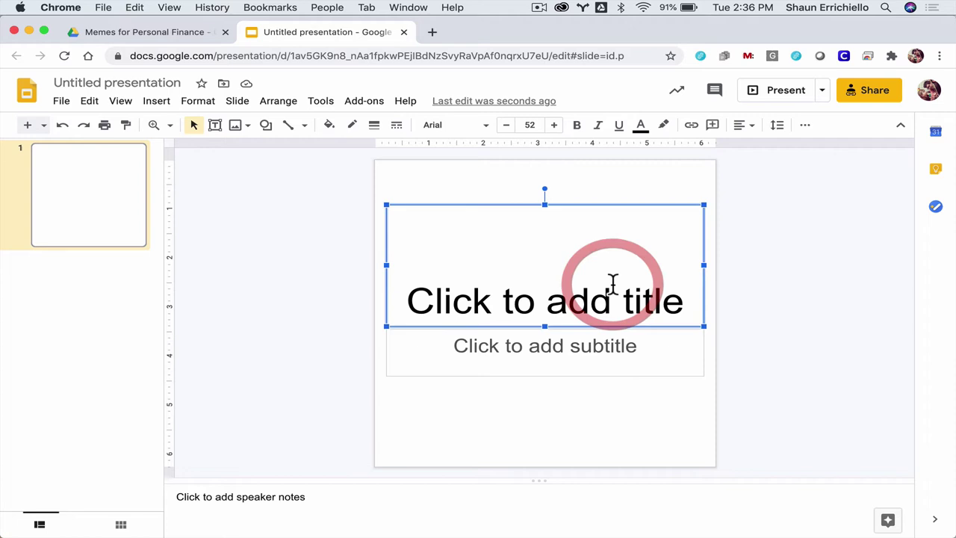
shift+click(574, 353)
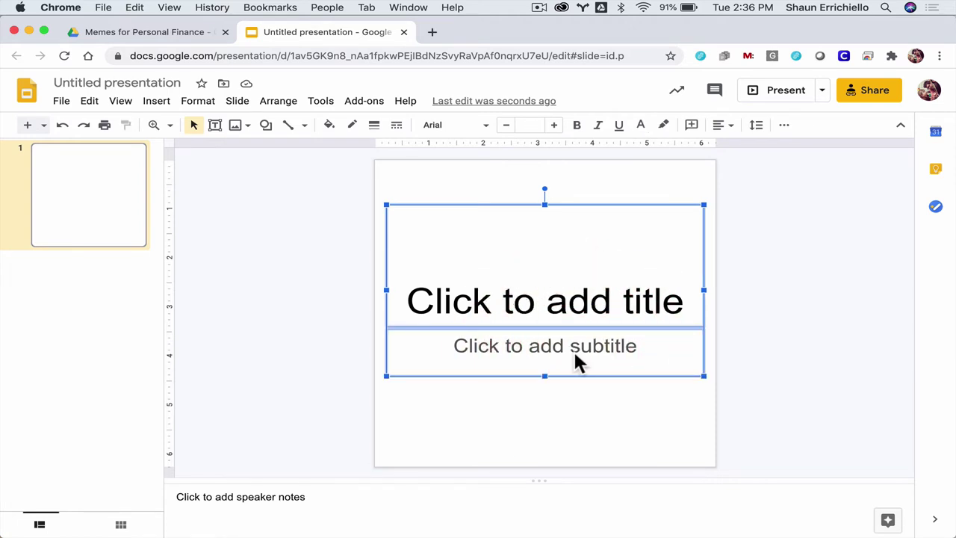
key(BackSpace)
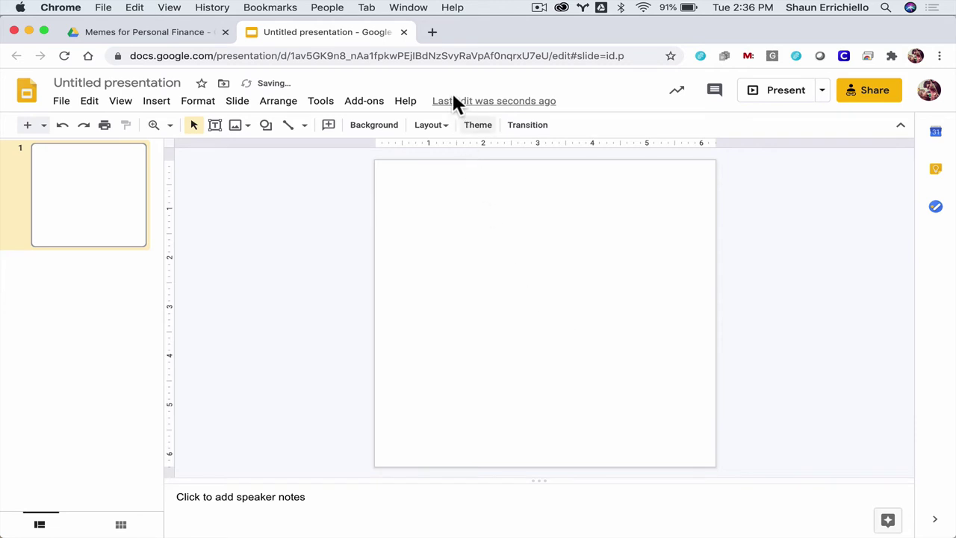
click(432, 32)
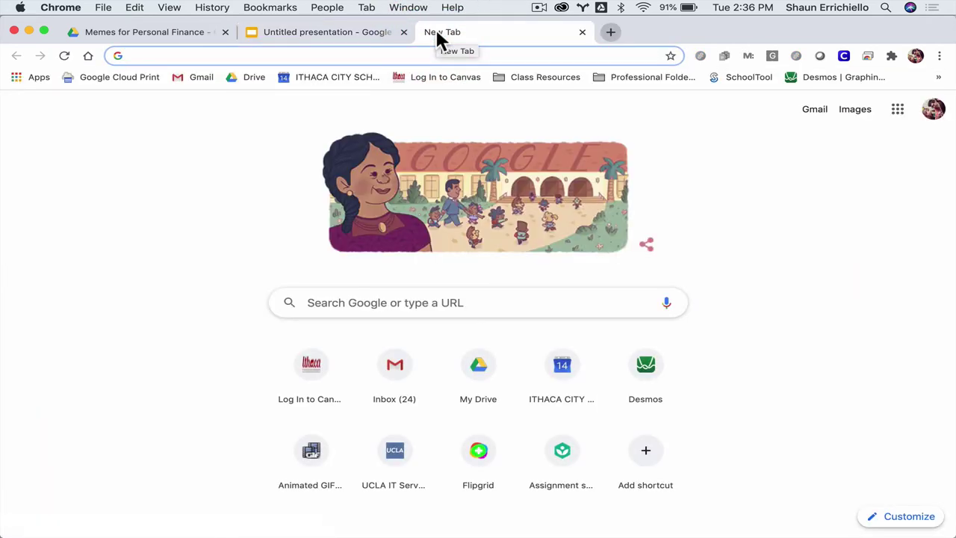
Step: Load unsplash.com from the address bar and focus its photo search box
key(super+r)
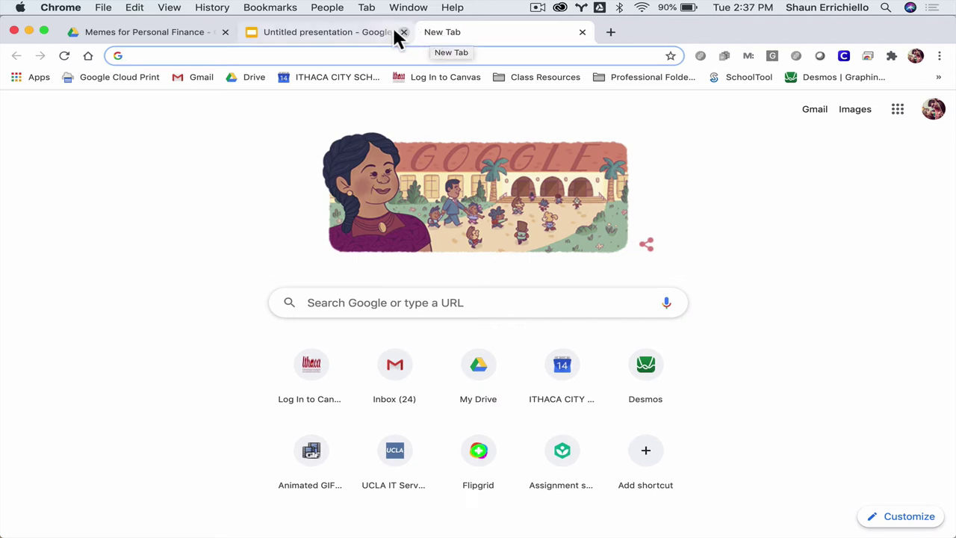
text(unp)
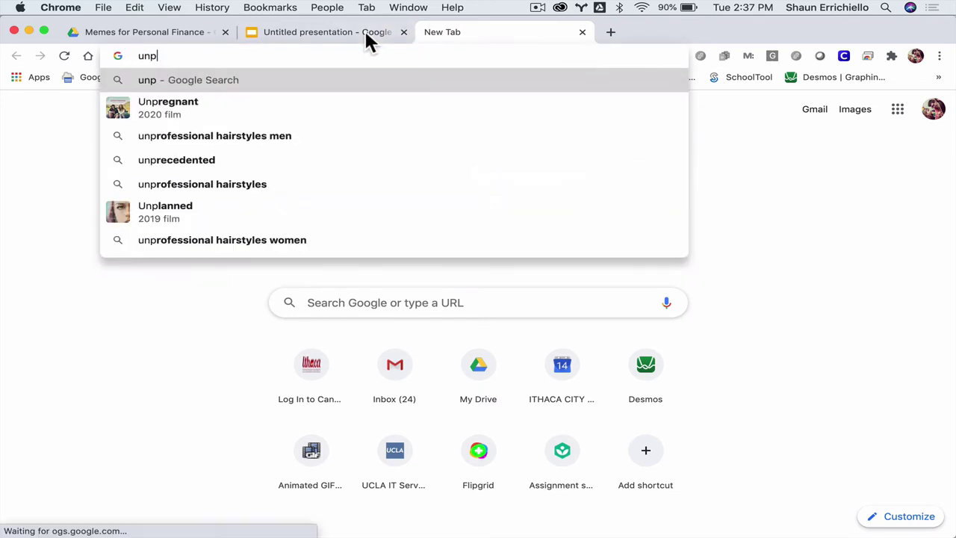
text(sp)
key(Return)
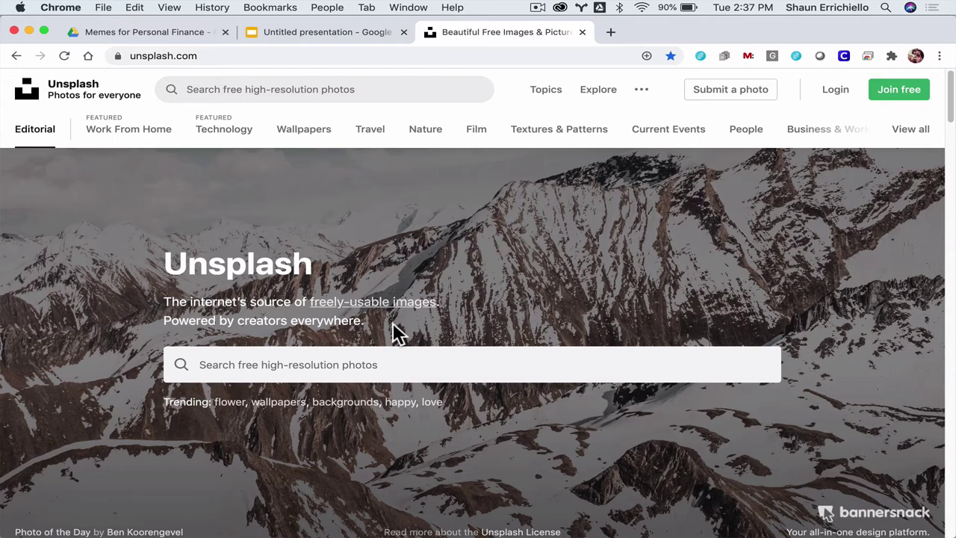
click(377, 364)
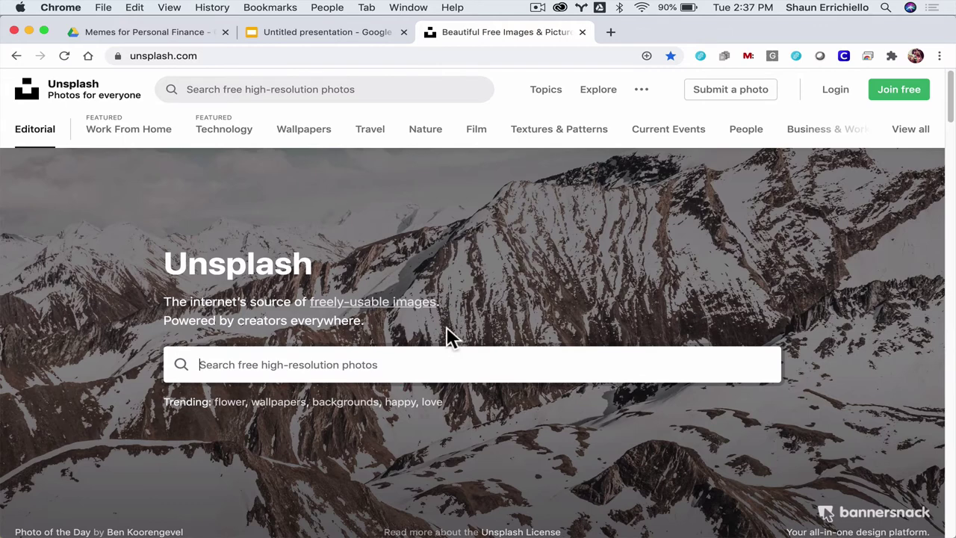
Step: Search Unsplash for 'yoda' and download the orange-background Yoda figure photo
text(yoda)
key(Return)
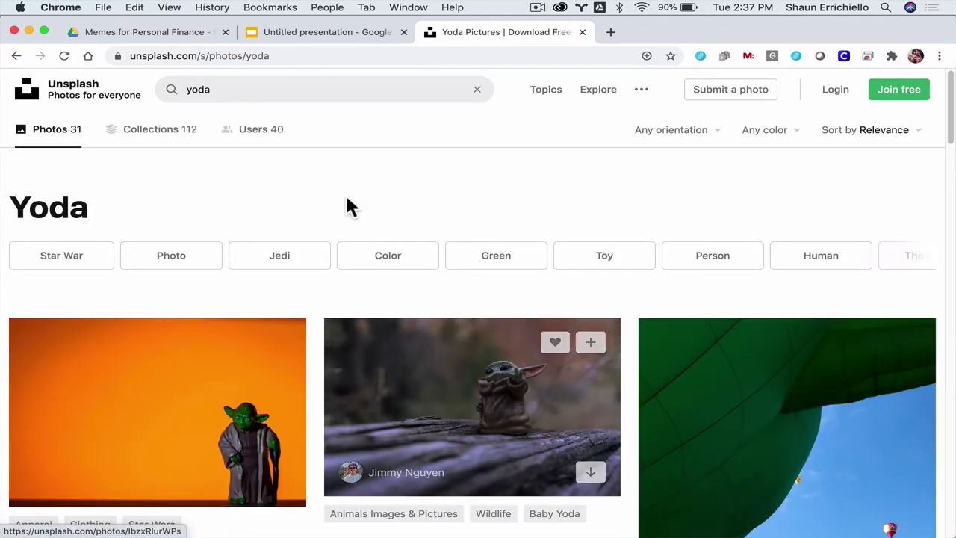
scroll(345, 193, down, 2)
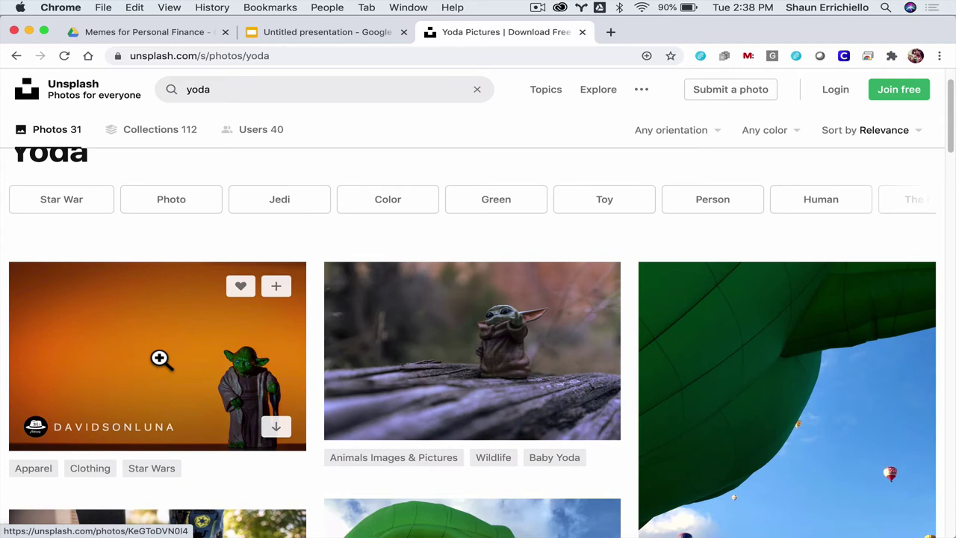
mouse_move(280, 438)
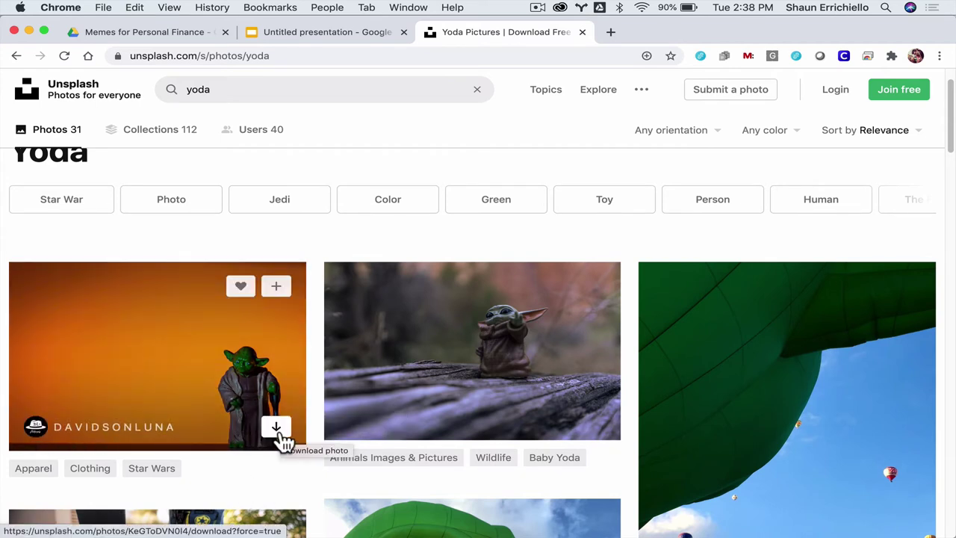
click(276, 429)
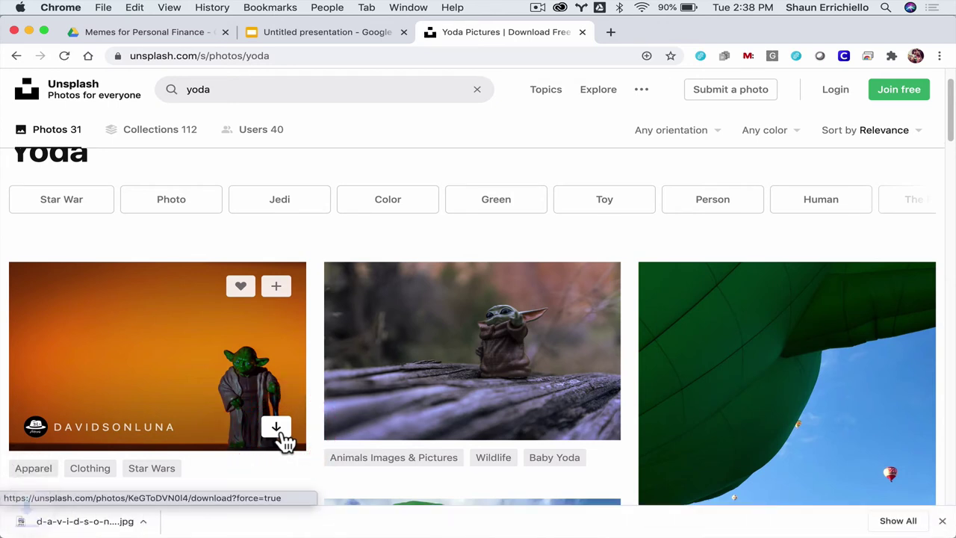
click(156, 523)
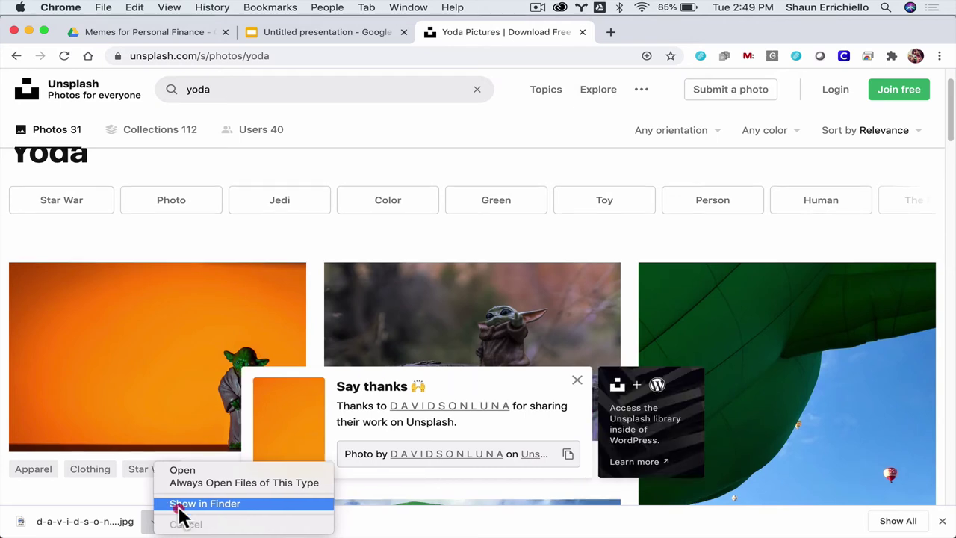
Step: Show the Yoda JPEG in Finder, then upload it onto the slide from Downloads
click(181, 511)
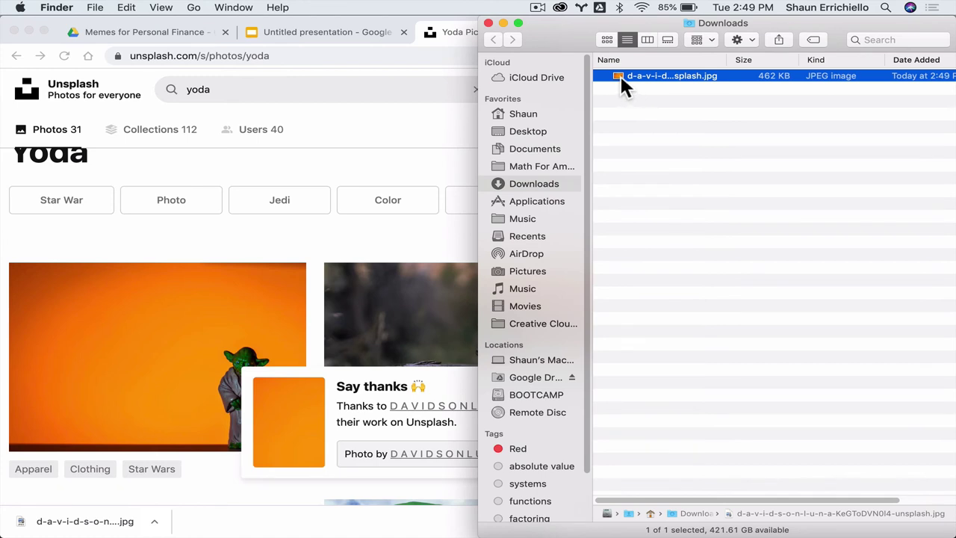
click(362, 35)
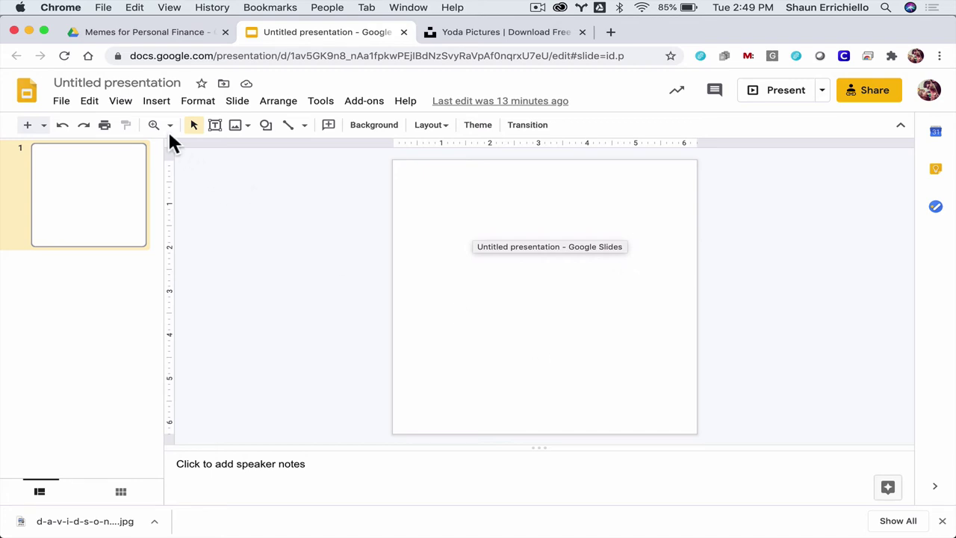
click(157, 102)
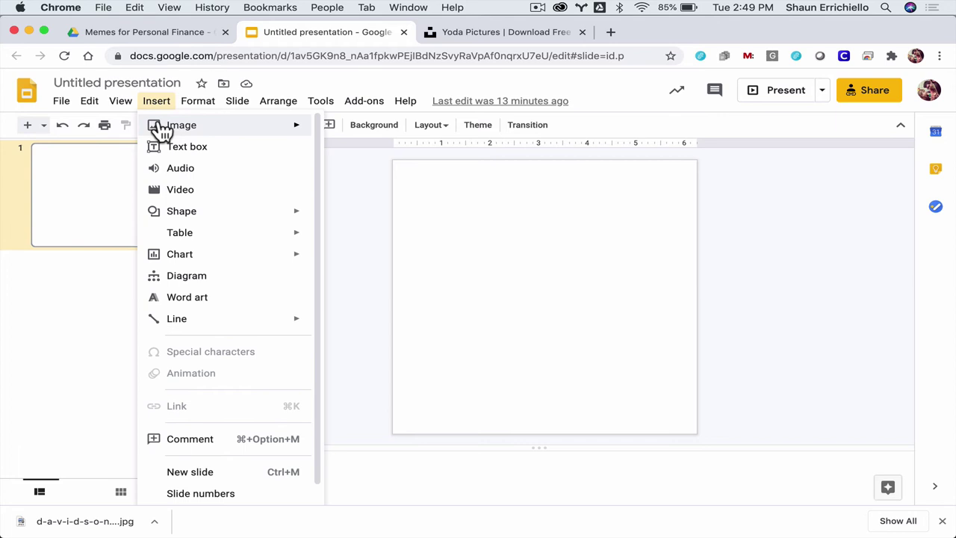
click(159, 125)
click(341, 132)
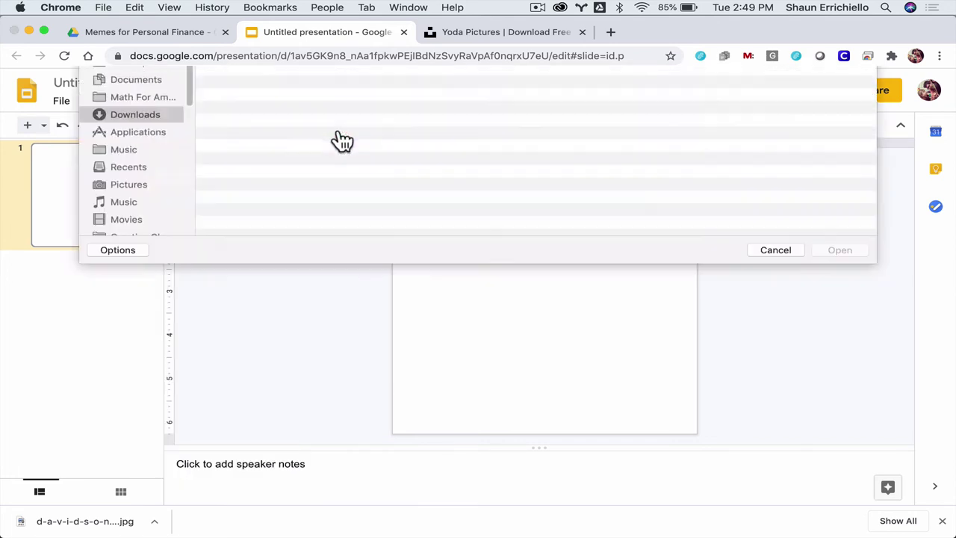
click(271, 119)
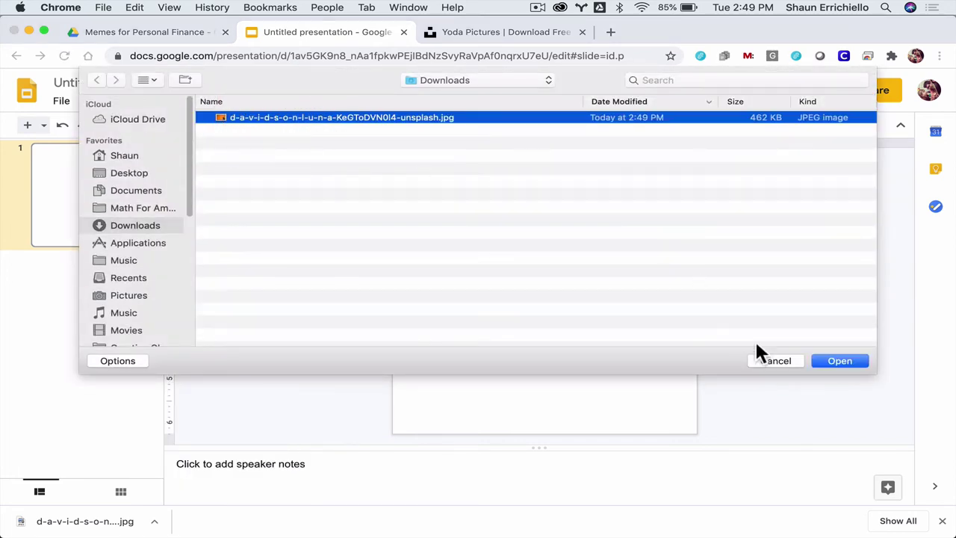
click(836, 360)
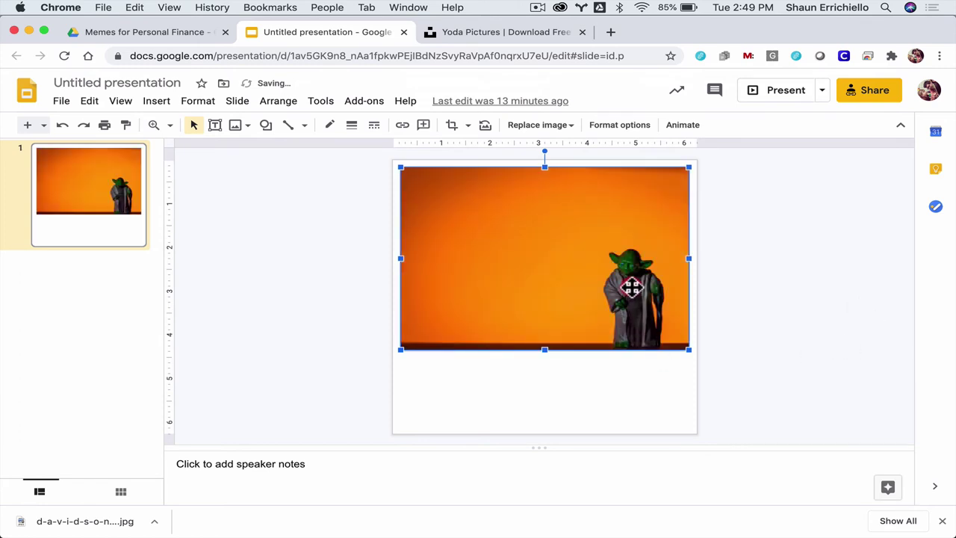
Step: Snap the photo to the top, enlarge it past the slide, and crop its left side
drag(632, 286, 624, 284)
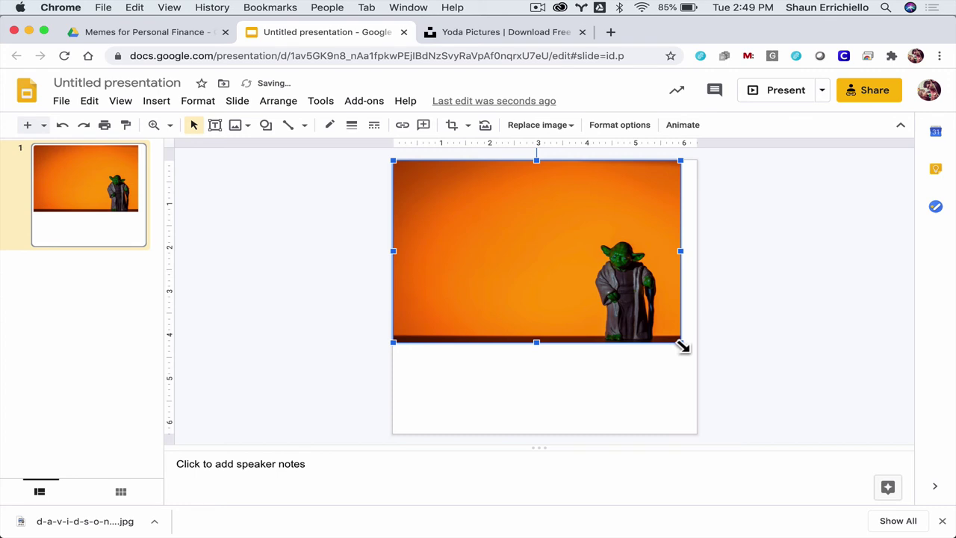
drag(682, 345, 622, 390)
click(453, 125)
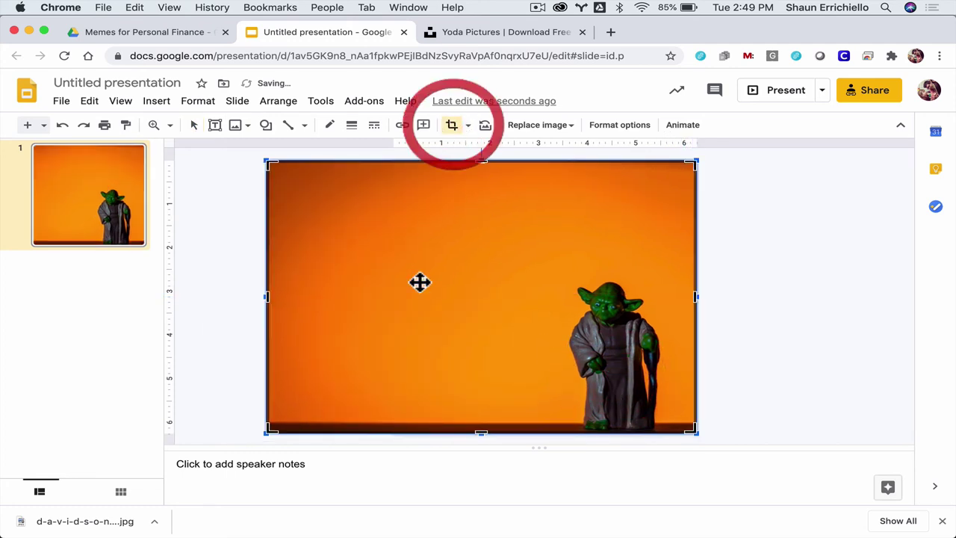
drag(266, 296, 393, 299)
click(744, 266)
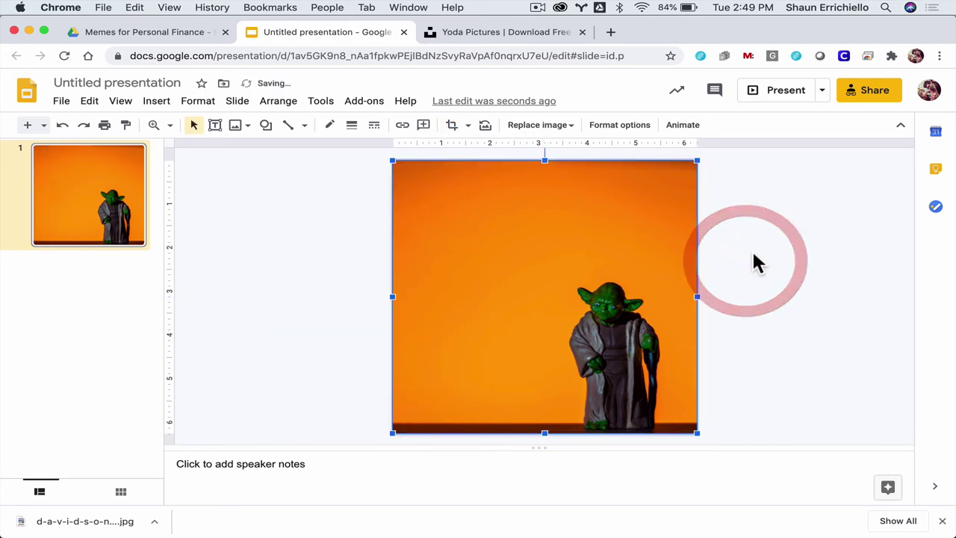
click(754, 261)
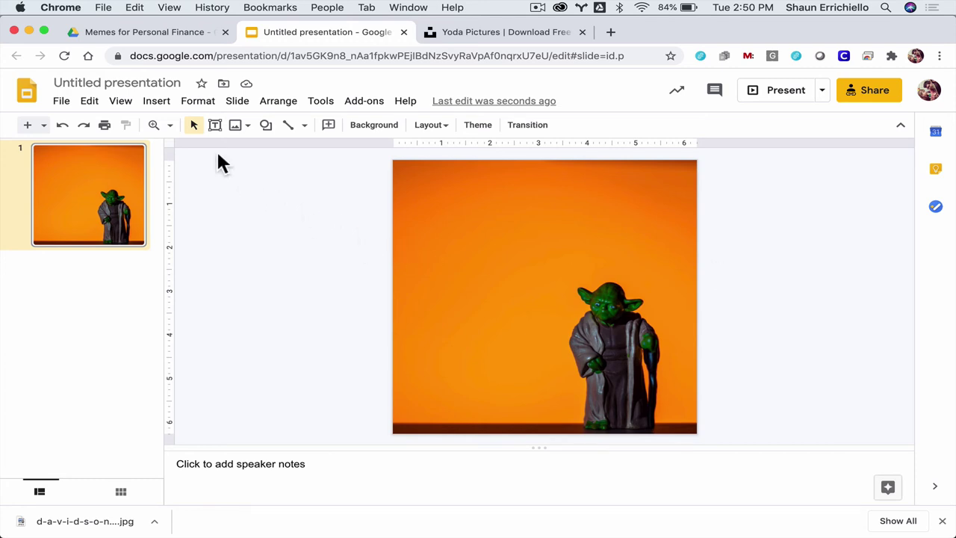
Step: Draw a text box across the slide's top, set Impact font, and start typing 'SPEND IT'
click(158, 102)
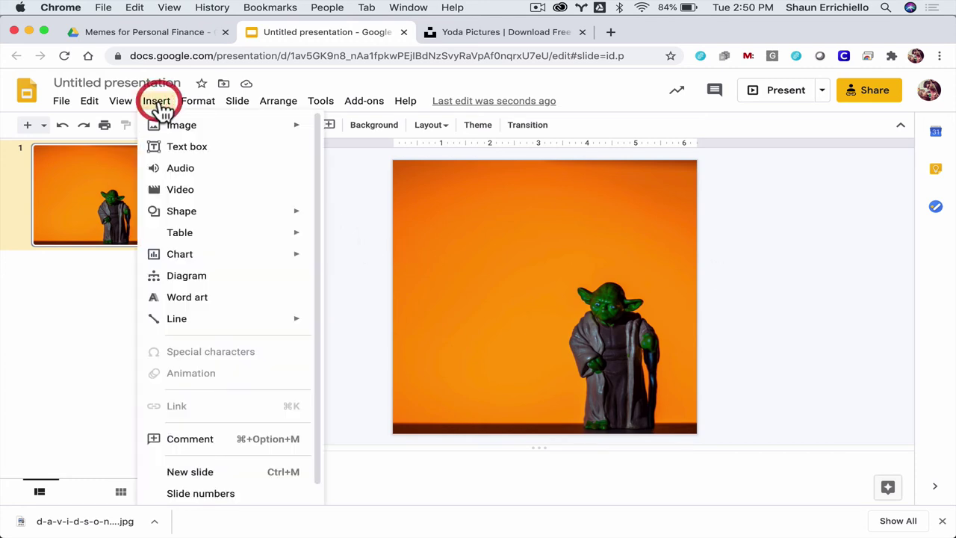
click(179, 148)
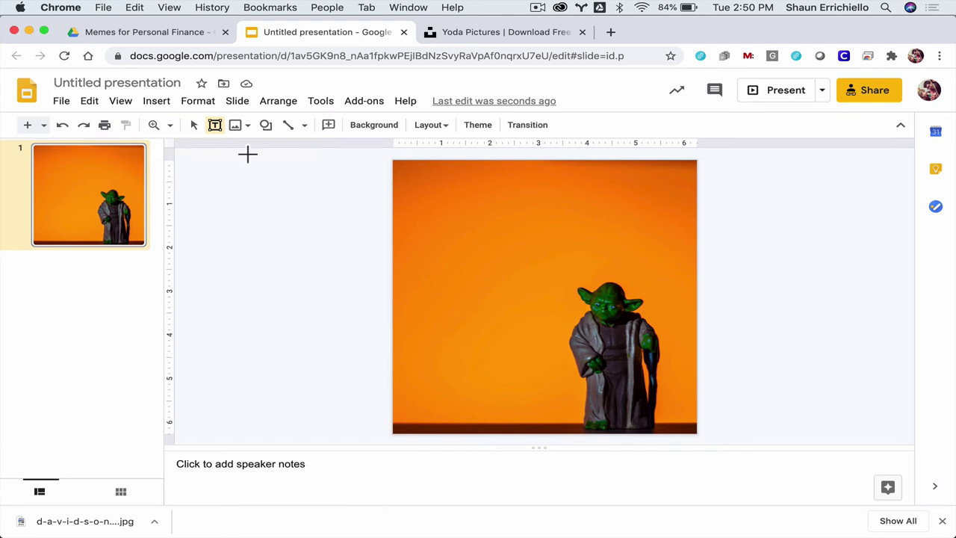
drag(401, 168, 680, 248)
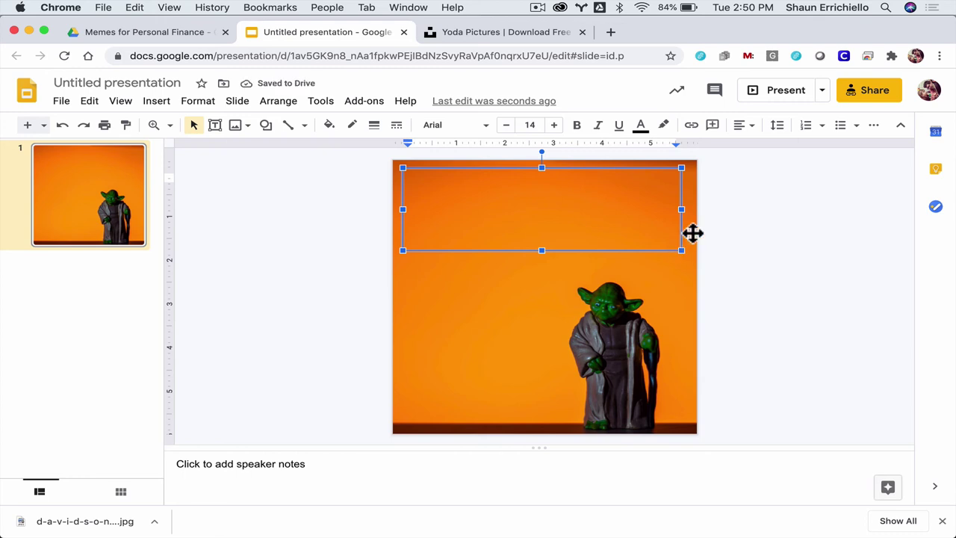
click(450, 134)
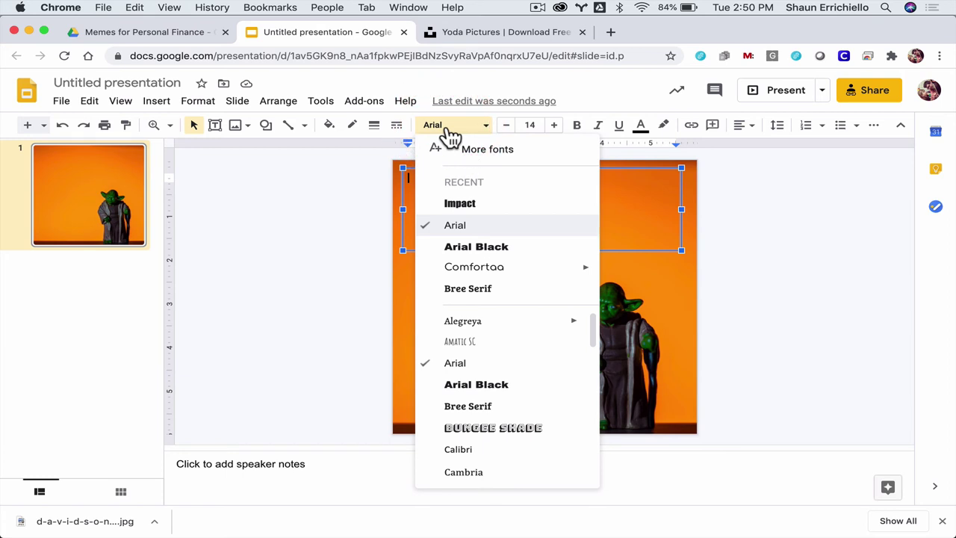
click(460, 203)
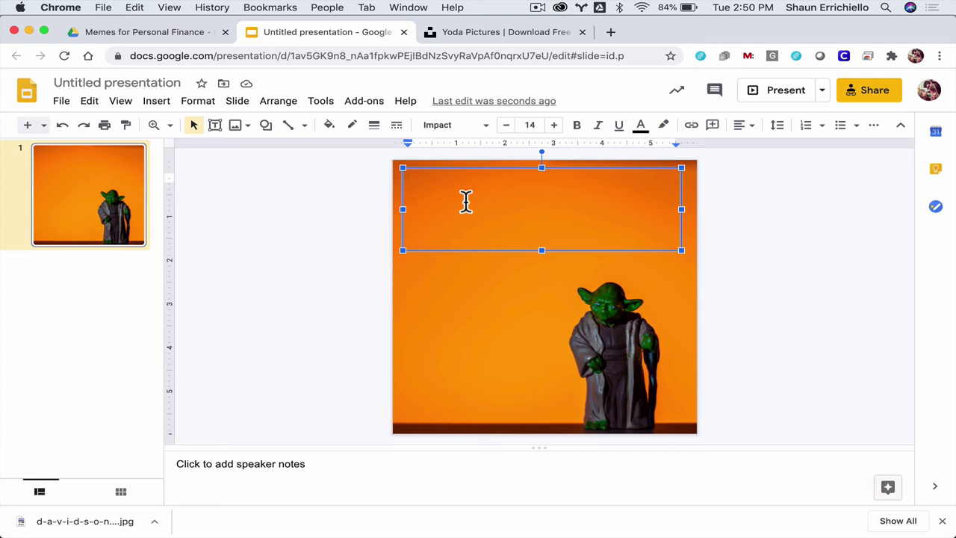
text(SPEND IT)
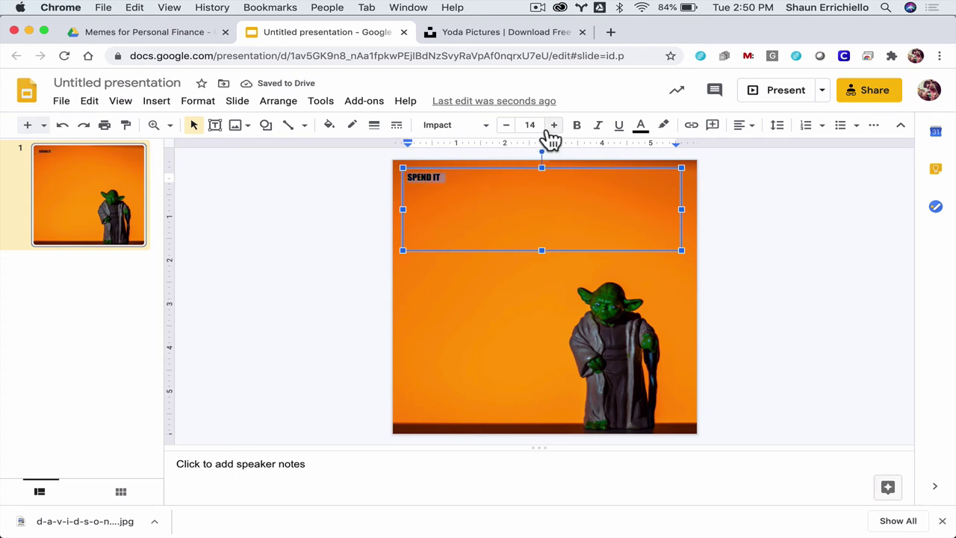
Step: Set the SPEND IT caption's font size to 90 pt
click(526, 125)
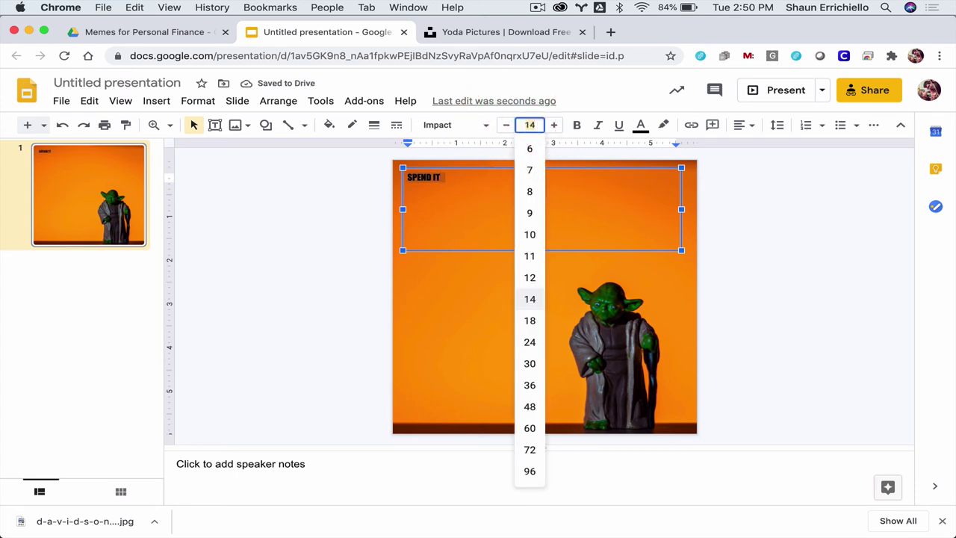
text(60)
key(Return)
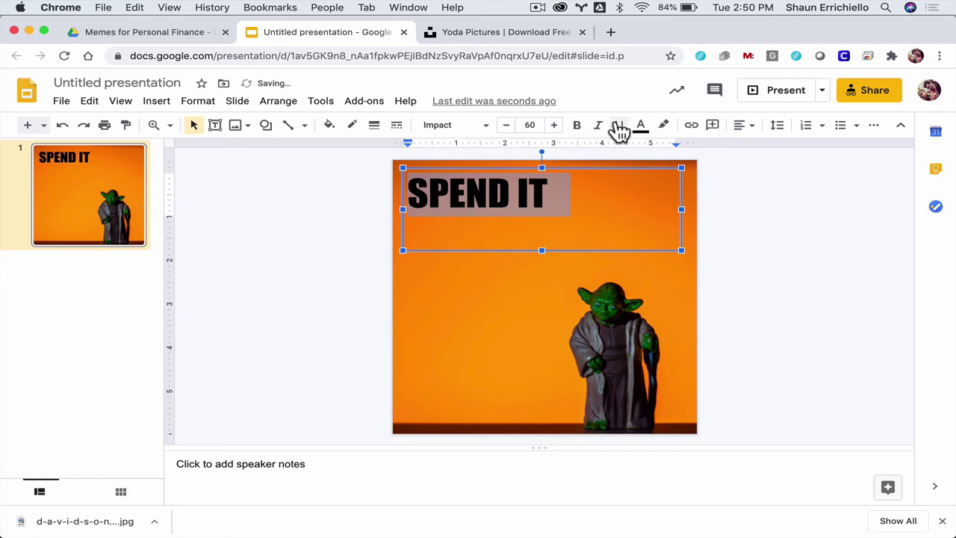
click(534, 125)
text(900)
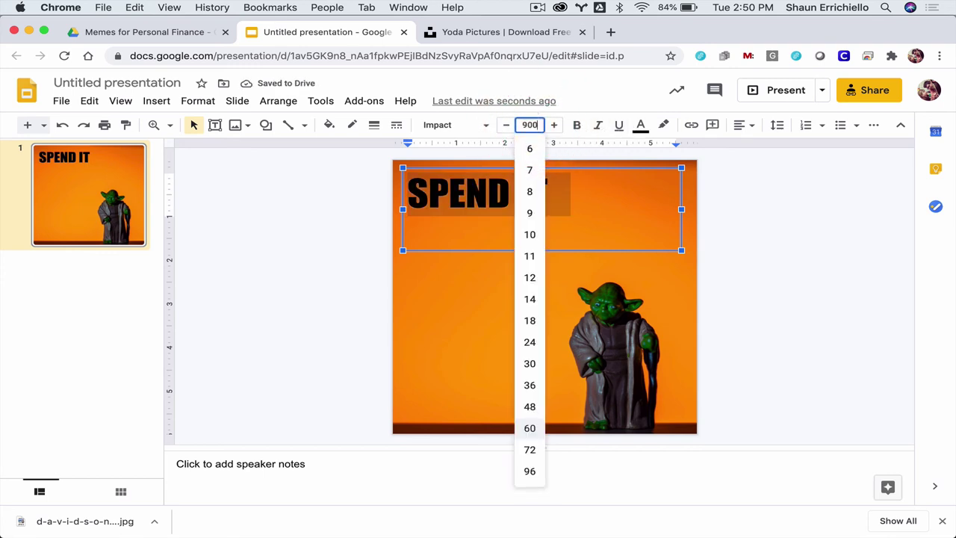
key(BackSpace)
key(Return)
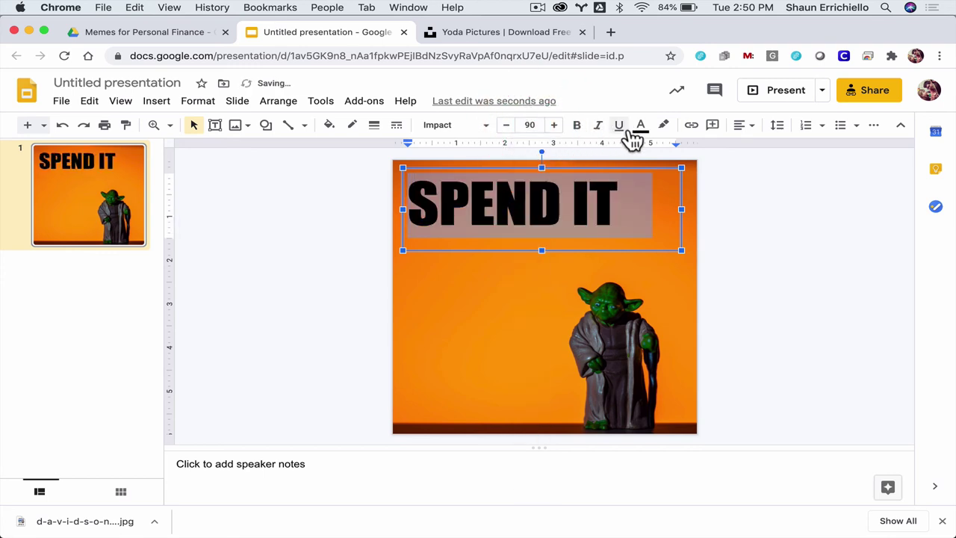
Step: Color the SPEND IT text white and select its text box as an object
click(640, 125)
click(795, 152)
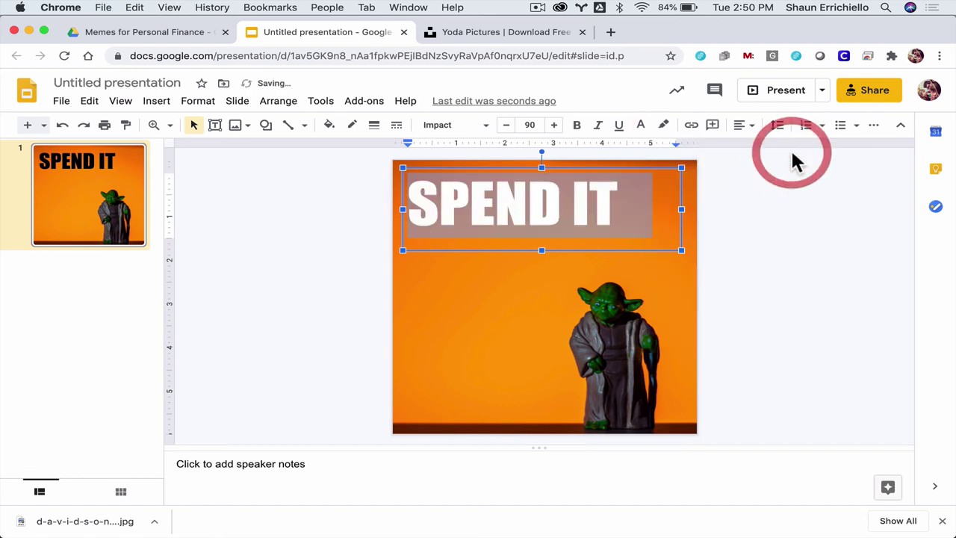
click(768, 188)
click(530, 228)
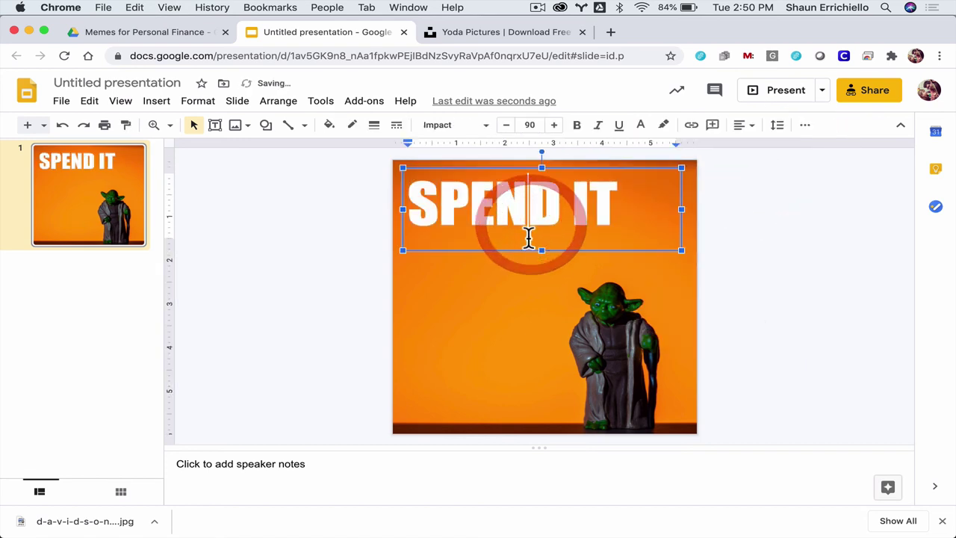
click(514, 249)
Step: Duplicate the SPEND IT box, move the copy to the slide bottom, and change its text to 'YOU WILL'
key(super+c)
key(super+v)
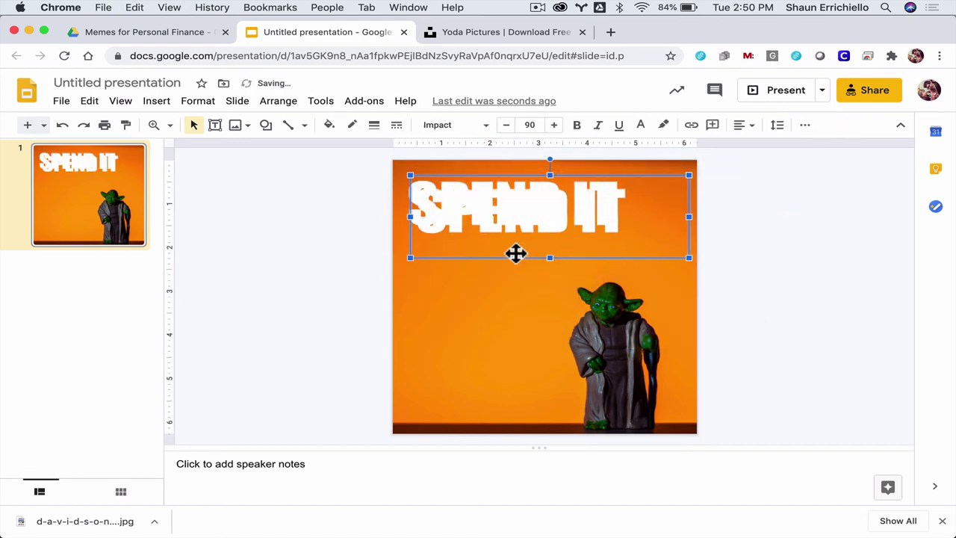
drag(498, 287, 492, 419)
triple_click(495, 369)
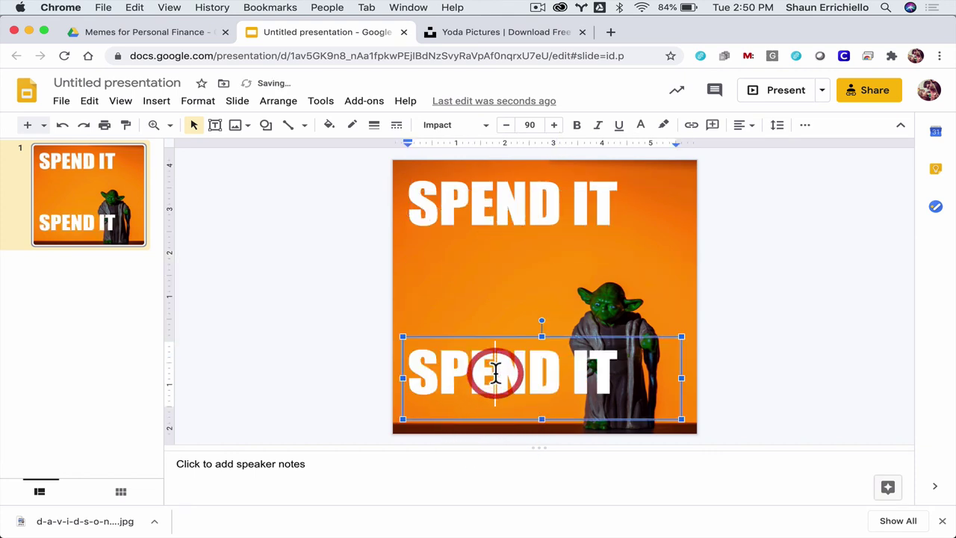
text(YOU WILL)
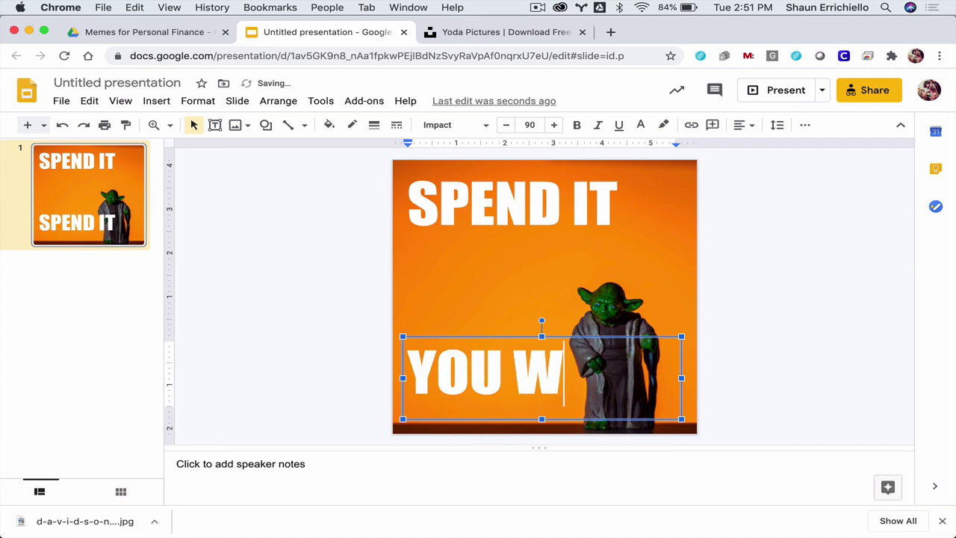
click(758, 290)
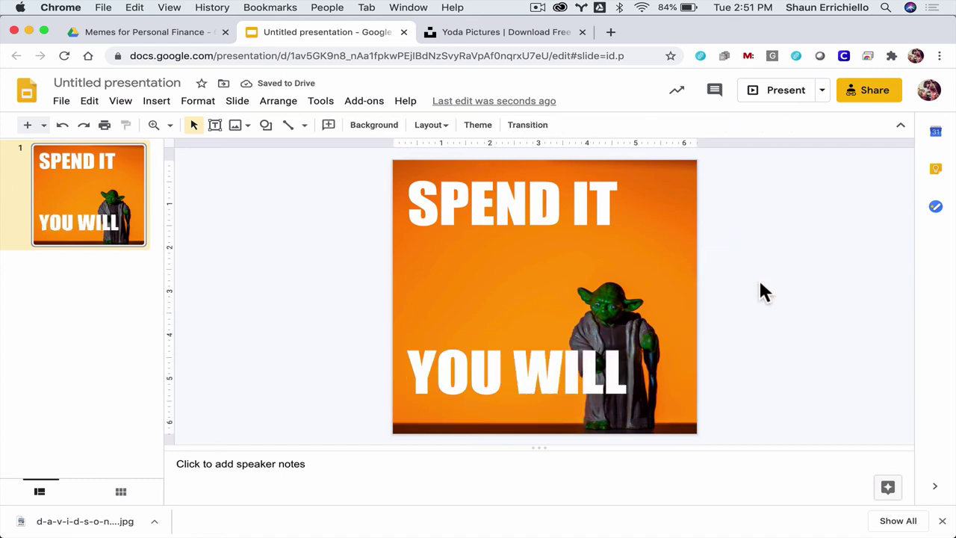
Step: Change the 'Untitled presentation' title to 'Yoda Meme'
click(101, 82)
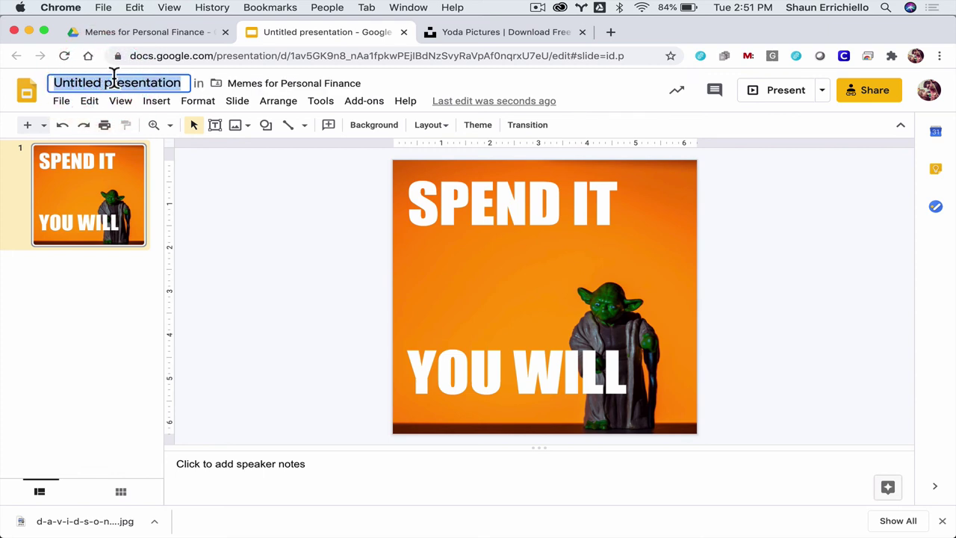
text(Yoda Meme)
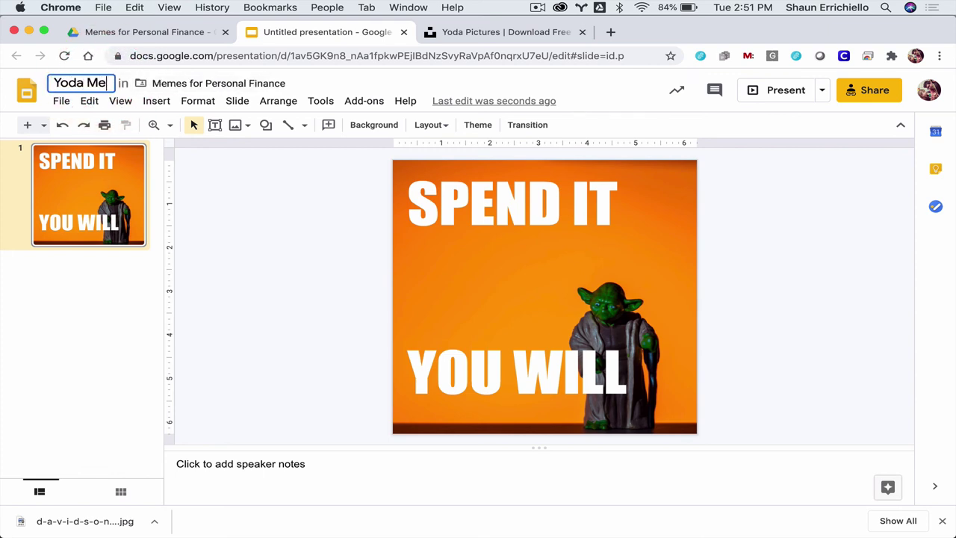
click(195, 166)
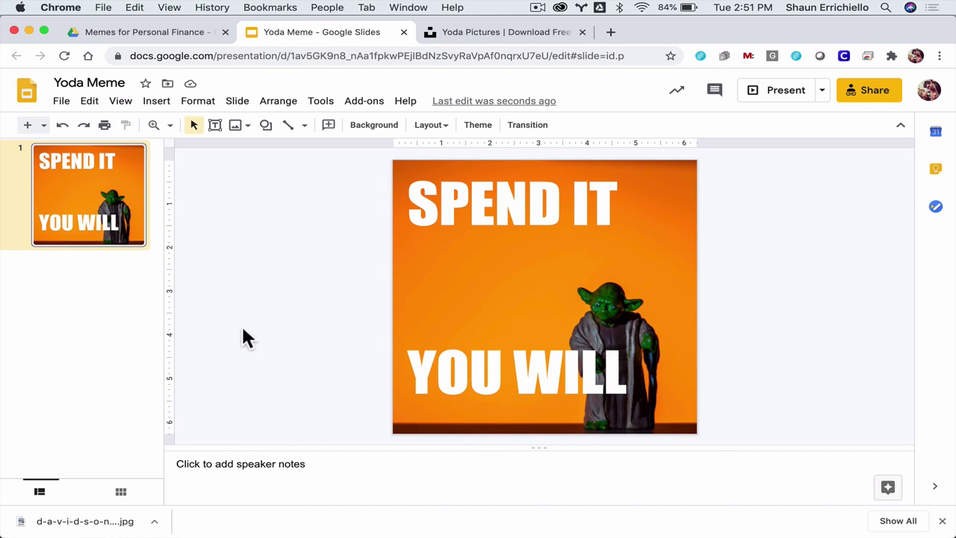
Step: Download the current slide as a PNG image via File > Download
click(60, 101)
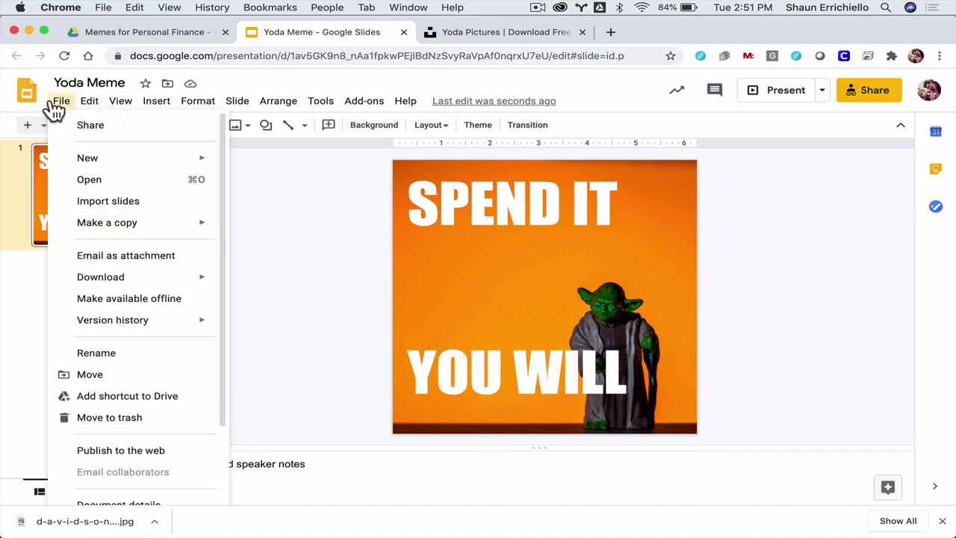
mouse_move(89, 282)
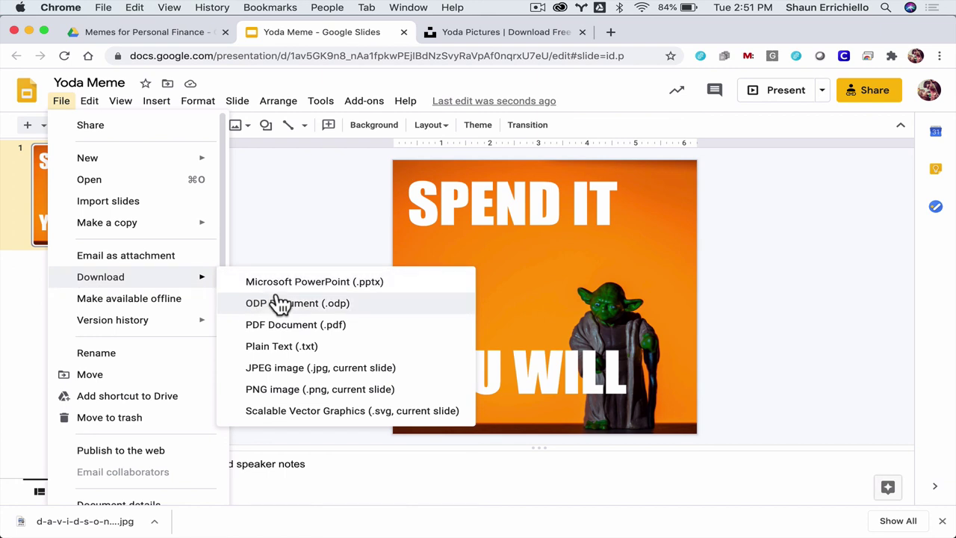
click(285, 390)
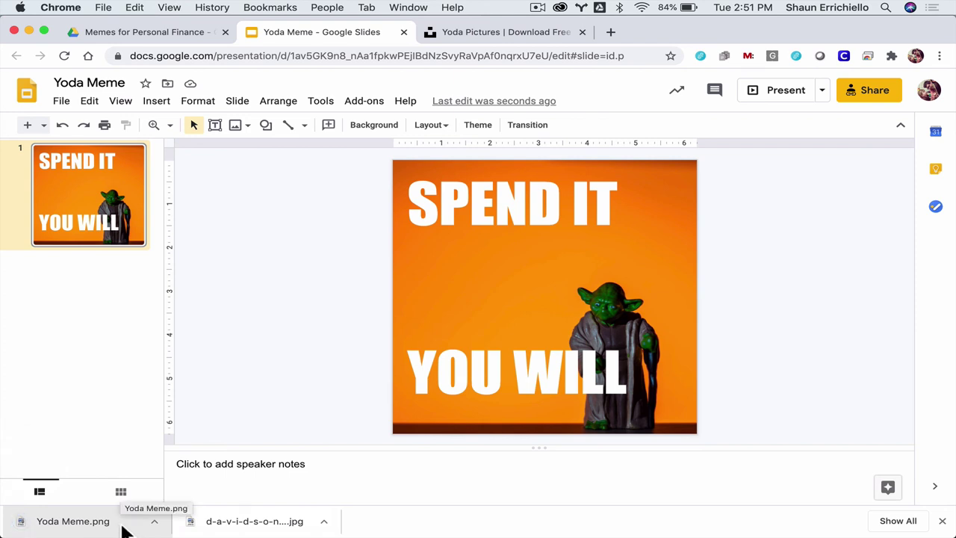
Step: Upload Yoda Meme.png from Downloads into the Memes for Personal Finance Drive folder
click(140, 32)
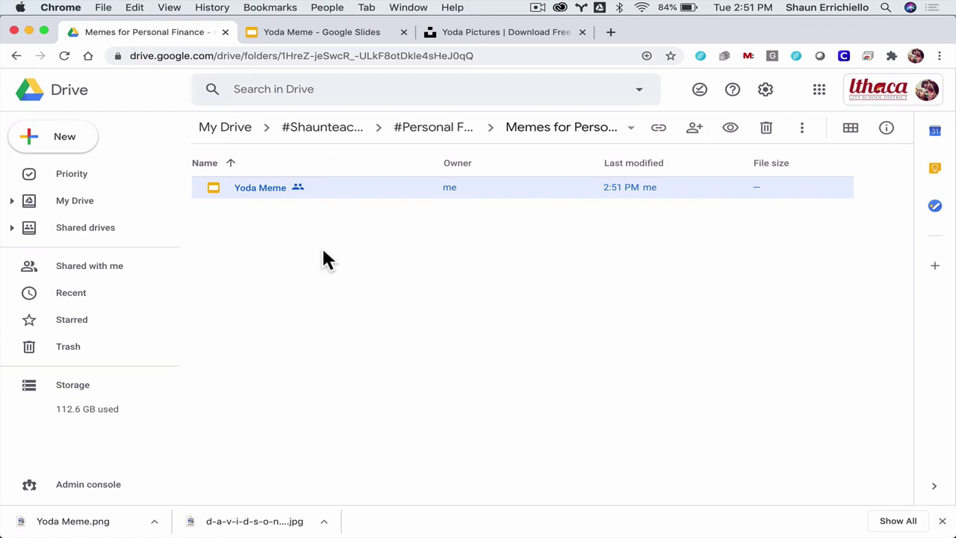
click(40, 149)
click(48, 174)
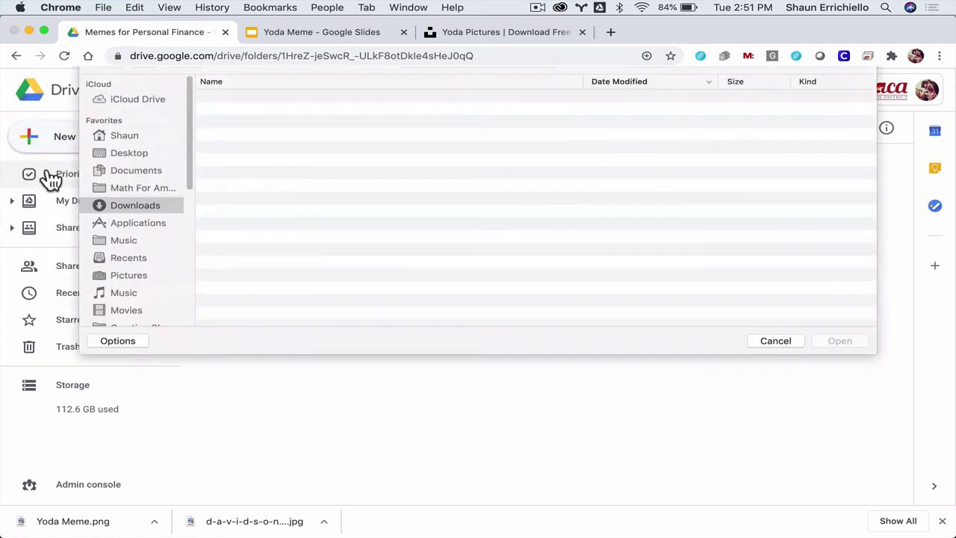
click(224, 119)
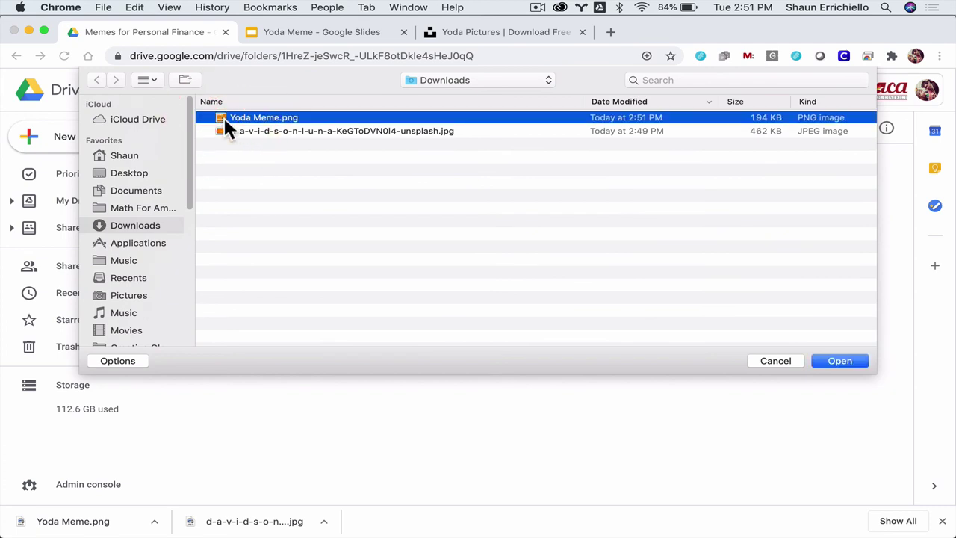
click(844, 359)
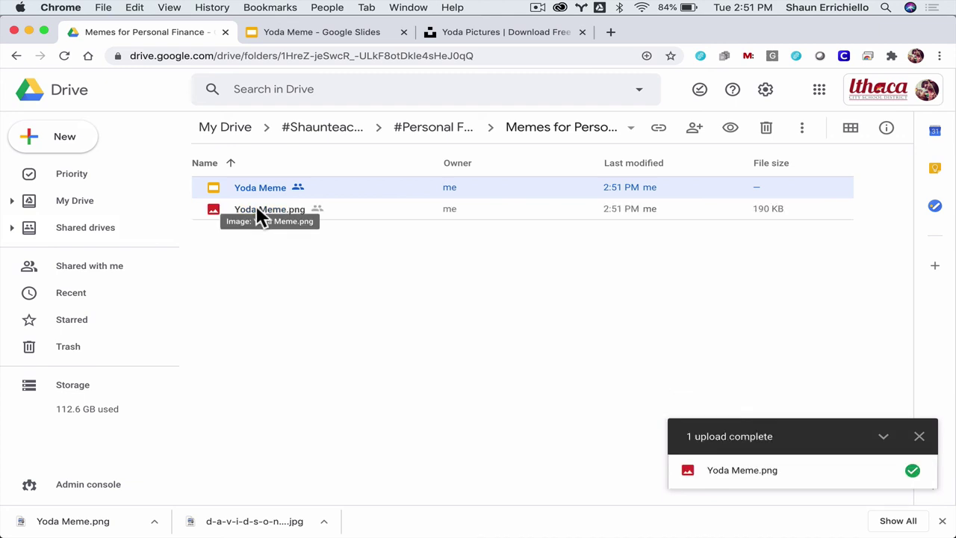
Step: Select Yoda Meme.png and the Yoda Meme presentation alternately to confirm both are in the folder
click(256, 209)
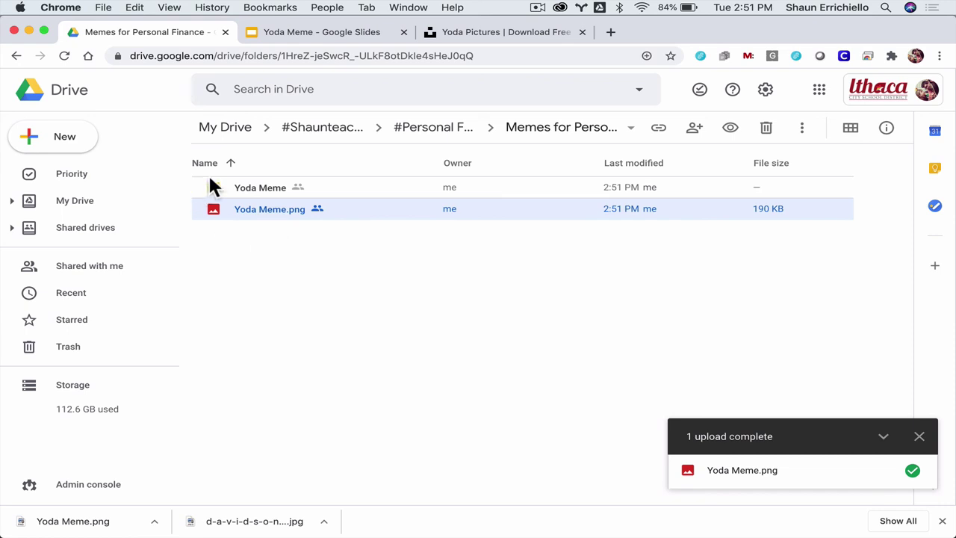
click(227, 185)
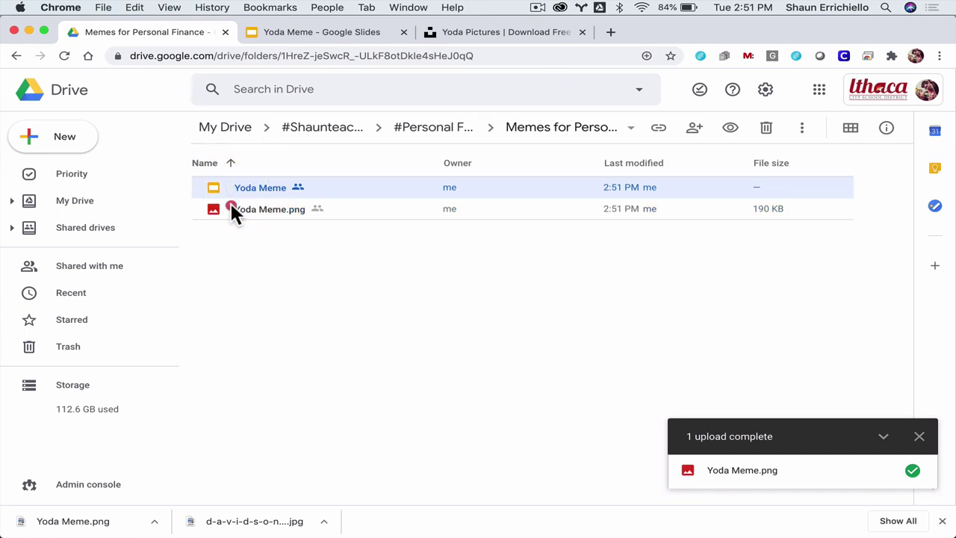
click(234, 210)
click(237, 190)
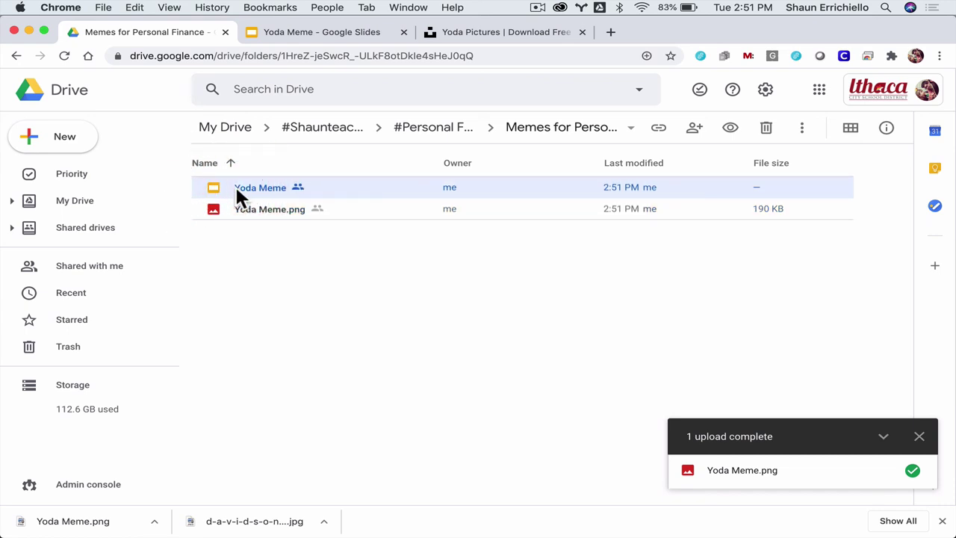